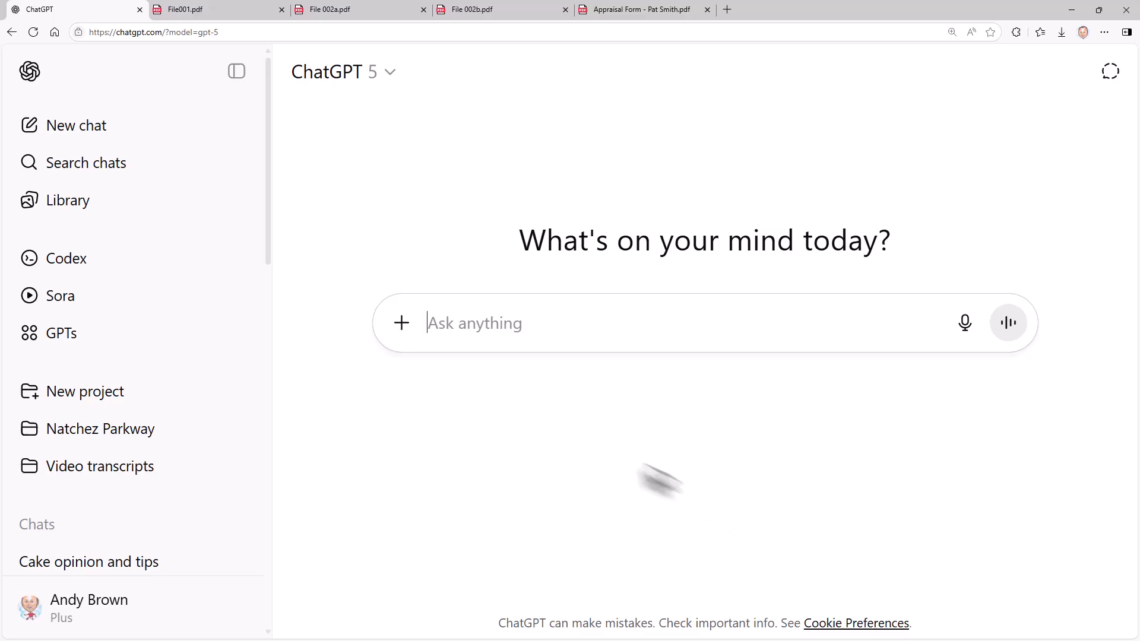
- Attach Image 001.jpg from the AI tools videos folder and submit the prompt "What is this?"
left_click(402, 326)
left_click(471, 372)
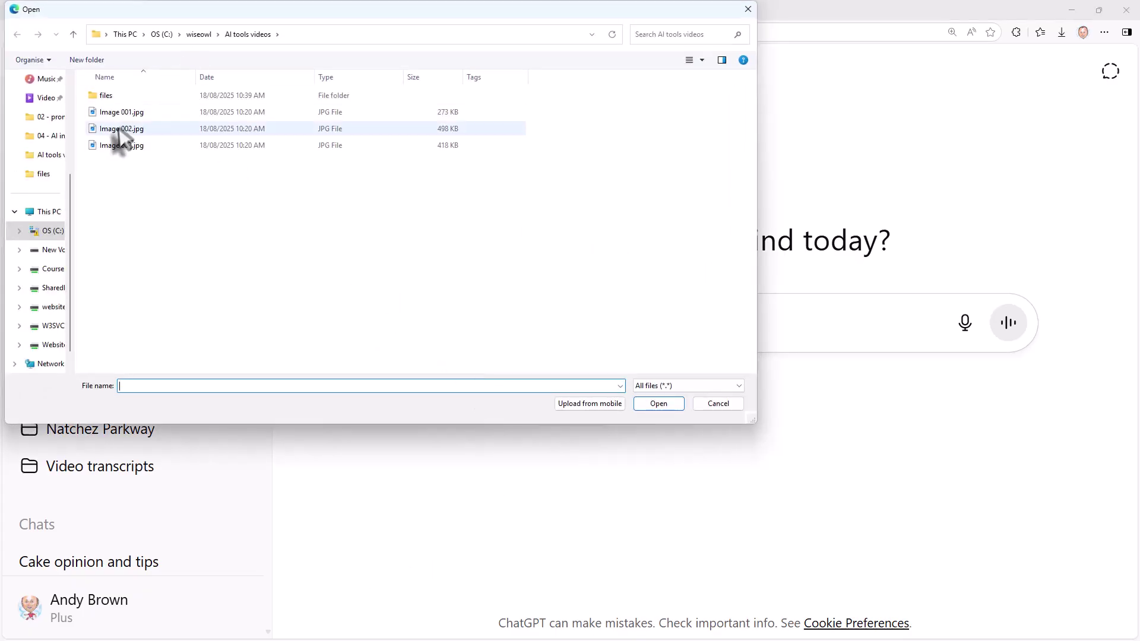
double_click(121, 112)
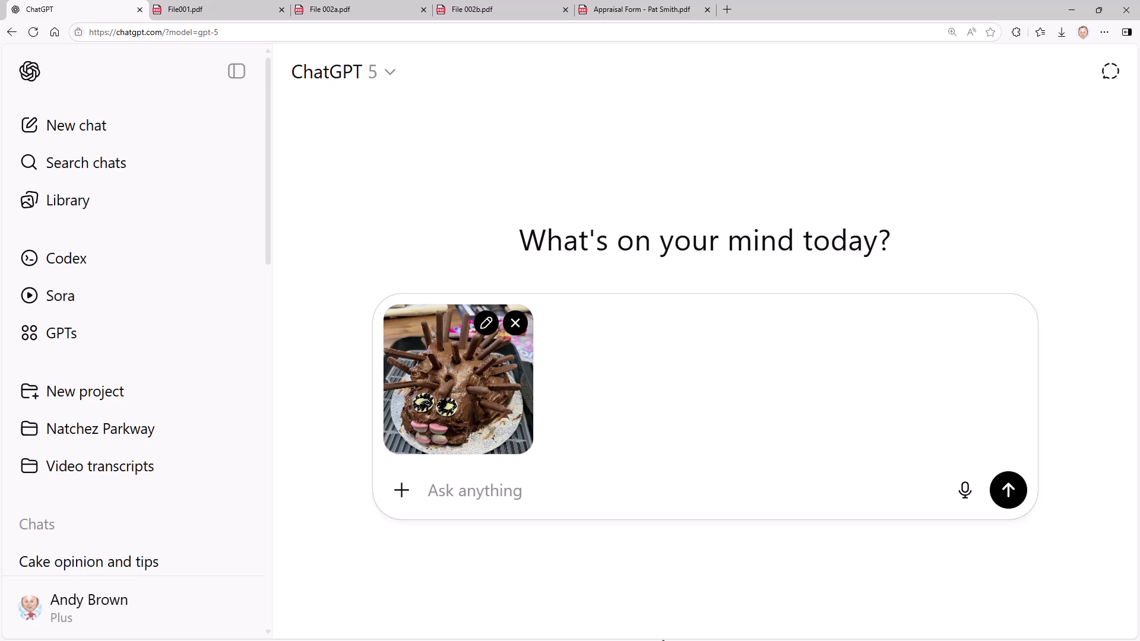
type("What is this?")
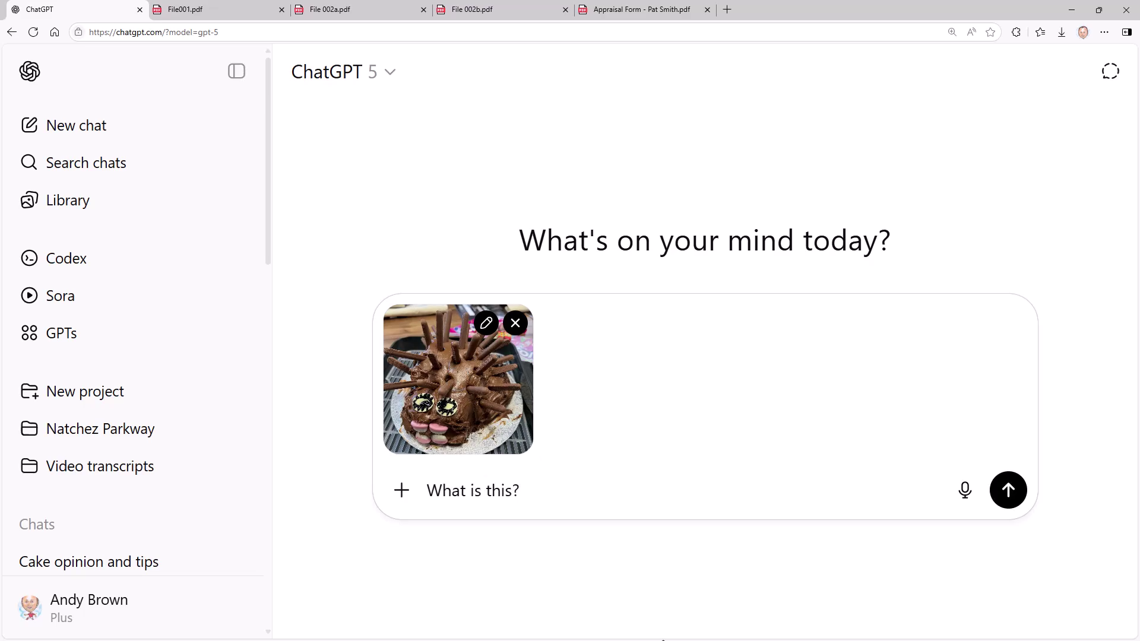
key("Return")
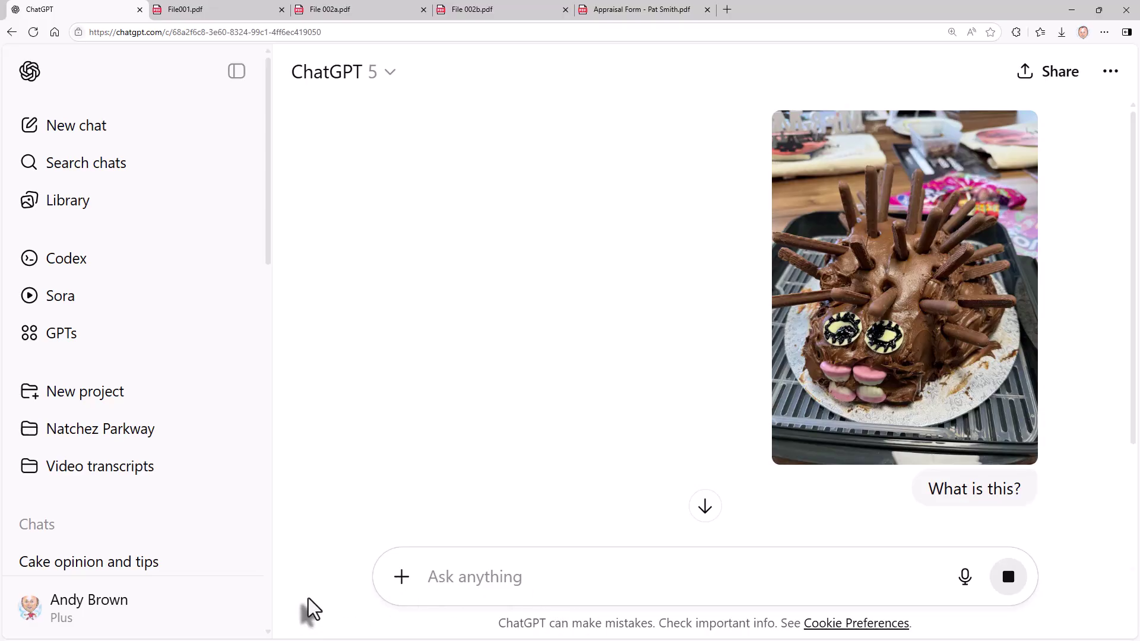
- Read the reply to the cake photo, including its closing suggestion, and compare it with the uploaded image
scroll(382, 501, "down", 8)
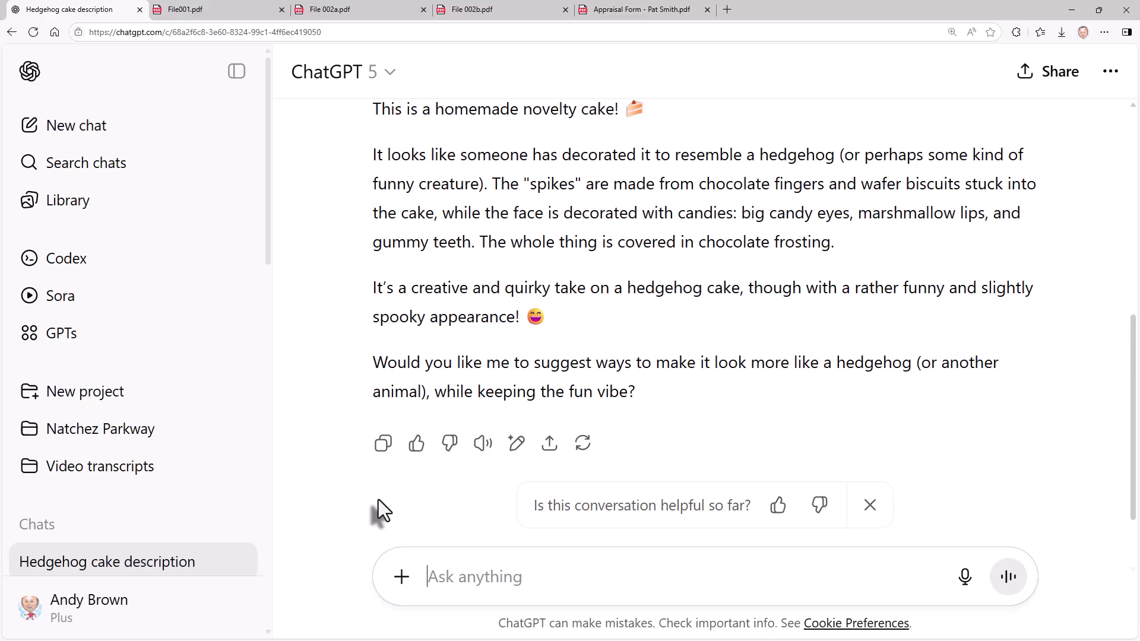
left_click_drag(410, 287, 730, 288)
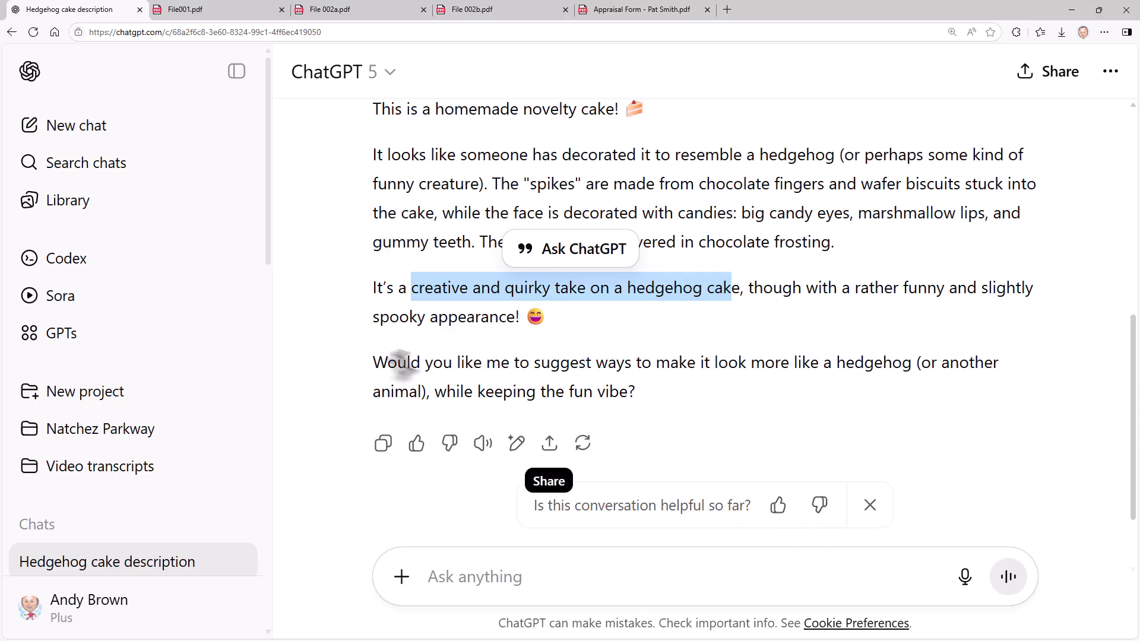
left_click(380, 362)
left_click_drag(380, 362, 911, 374)
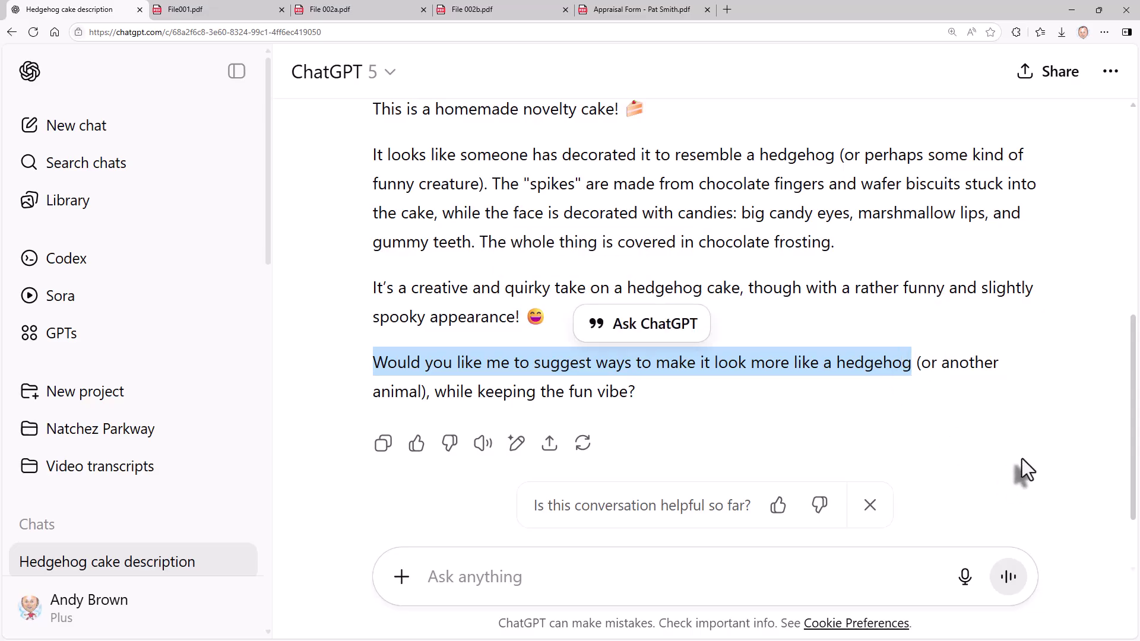
scroll(1020, 458, "up", 8)
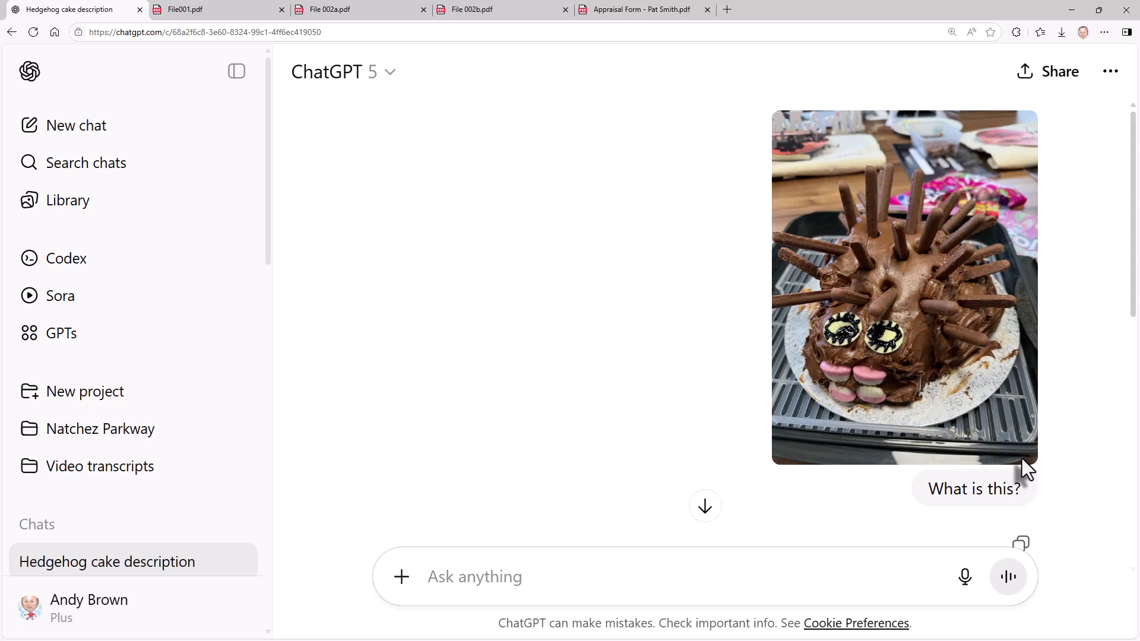
scroll(1021, 458, "down", 8)
- Attach Image 002.jpg to the same chat, submit the prompt "Where is this?" and check the reply against the photo
left_click(402, 579)
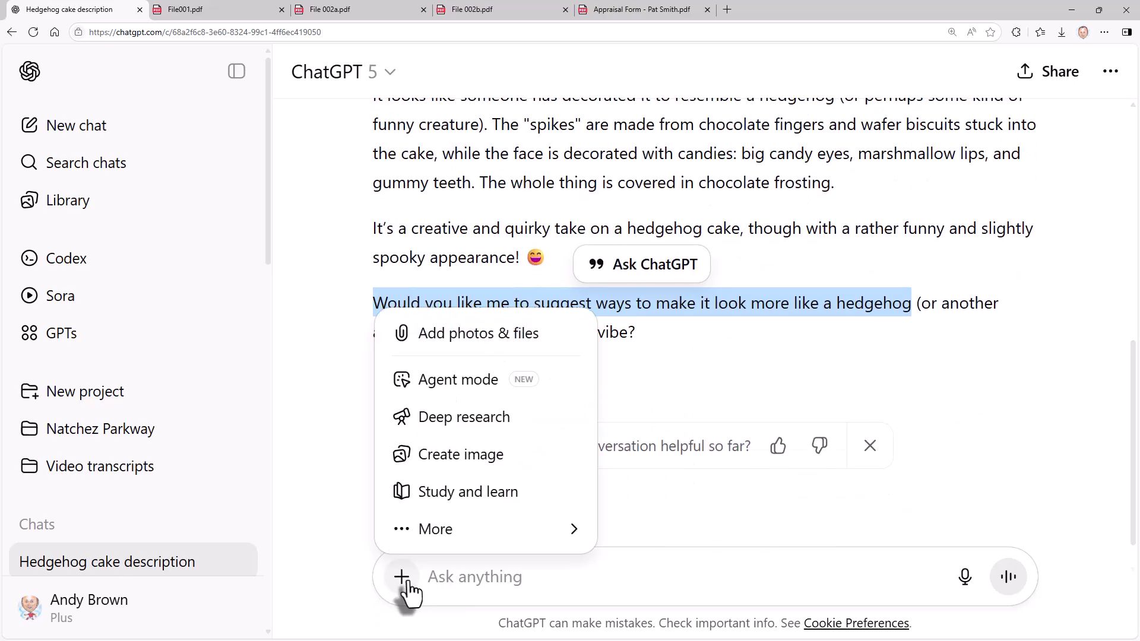
left_click(438, 348)
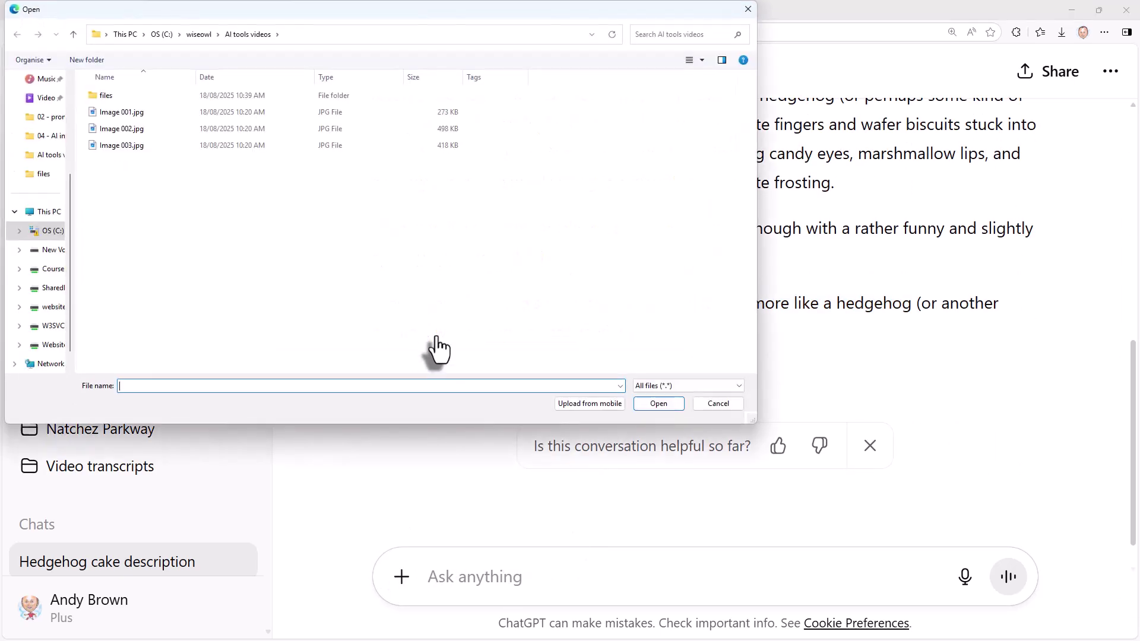
double_click(111, 127)
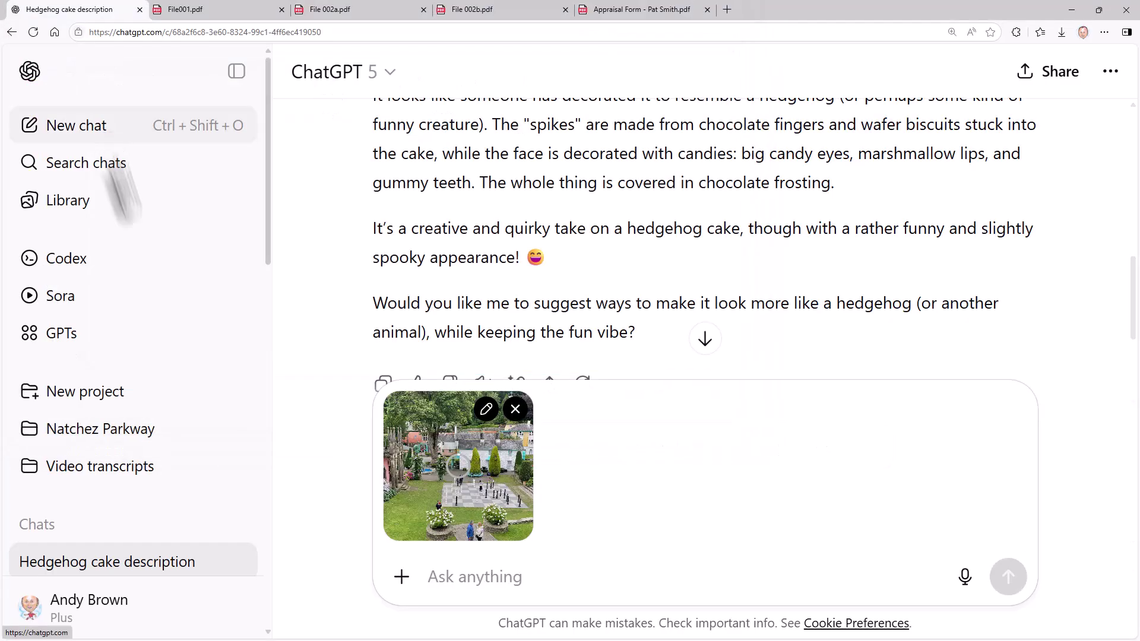
type("Where is this?")
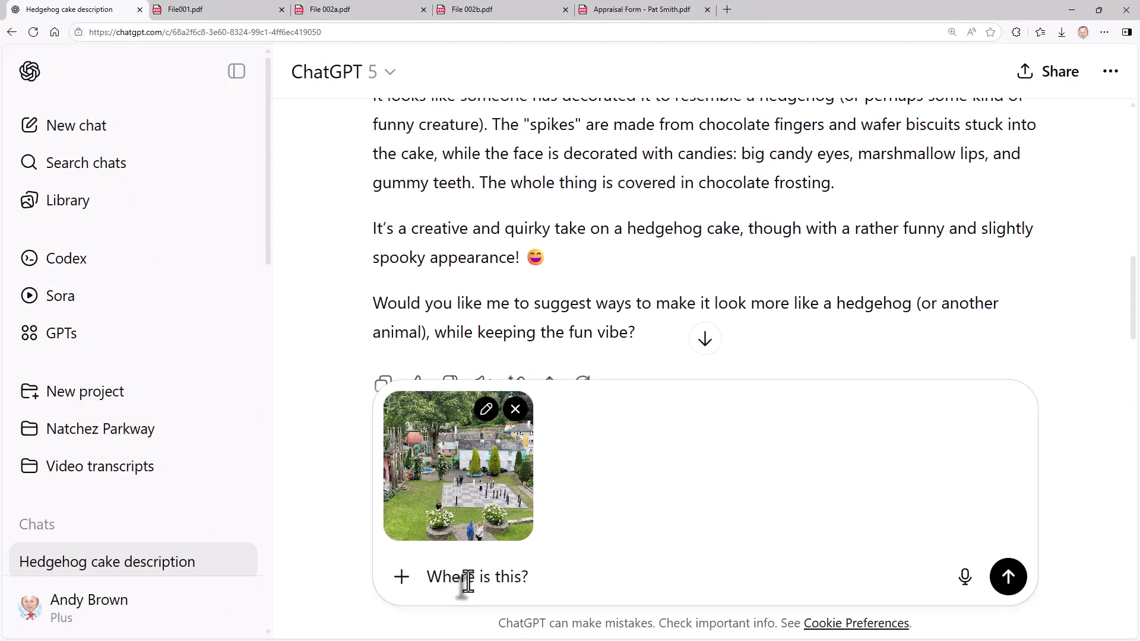
key("Return")
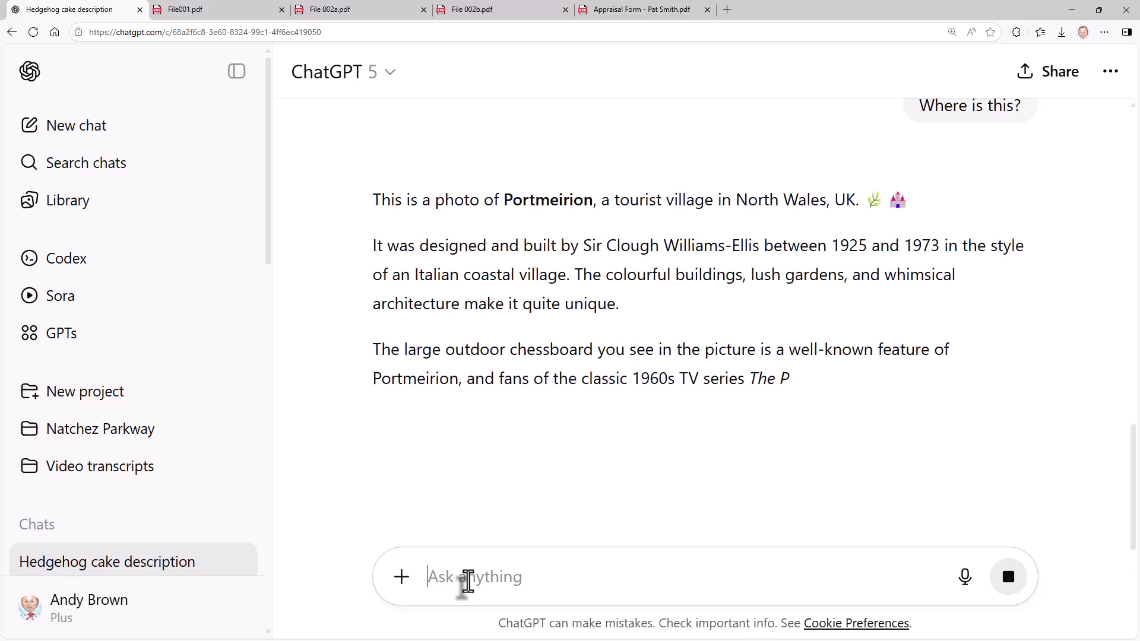
scroll(761, 436, "up", 4)
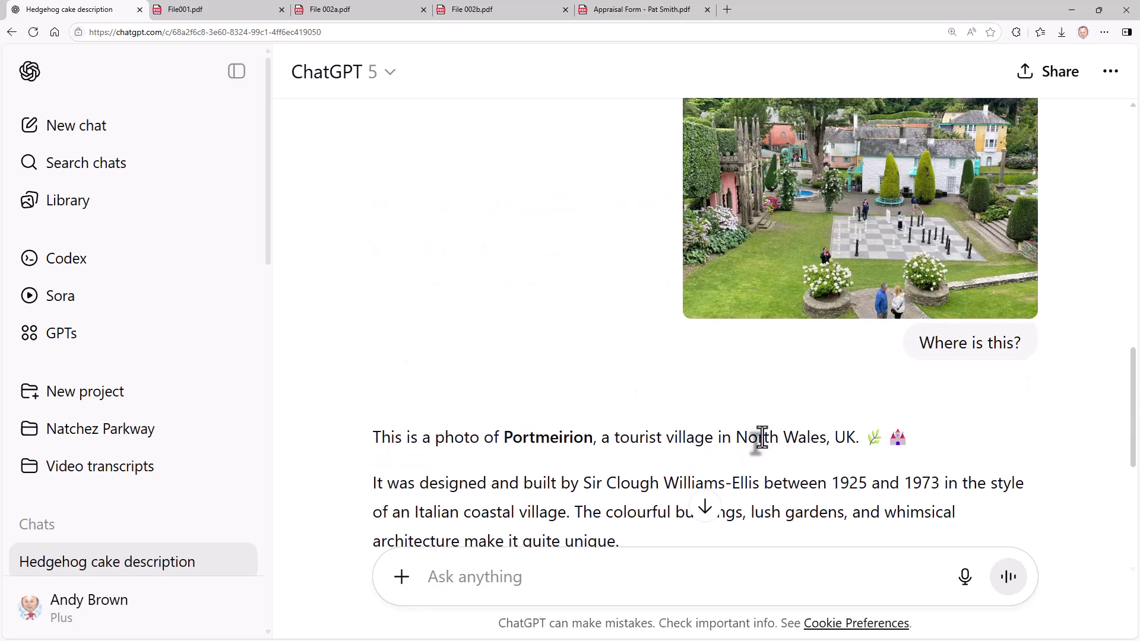
scroll(761, 436, "up", 1)
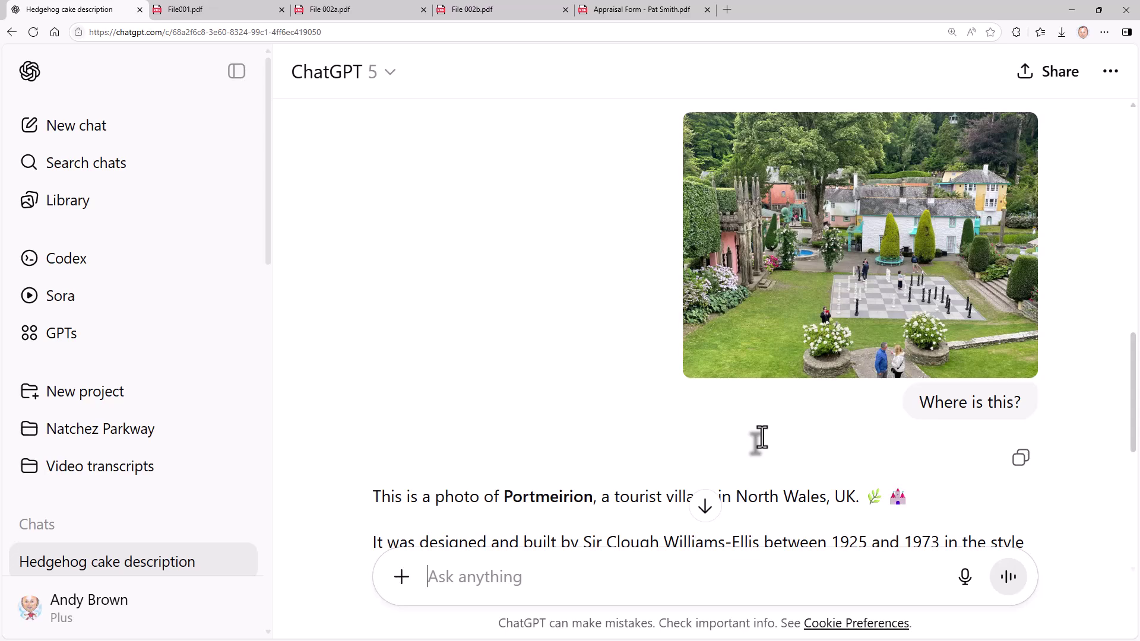
- Attach Image 003.jpg to the same chat and submit the prompt "What is this and what's wrong with it?"
left_click(401, 576)
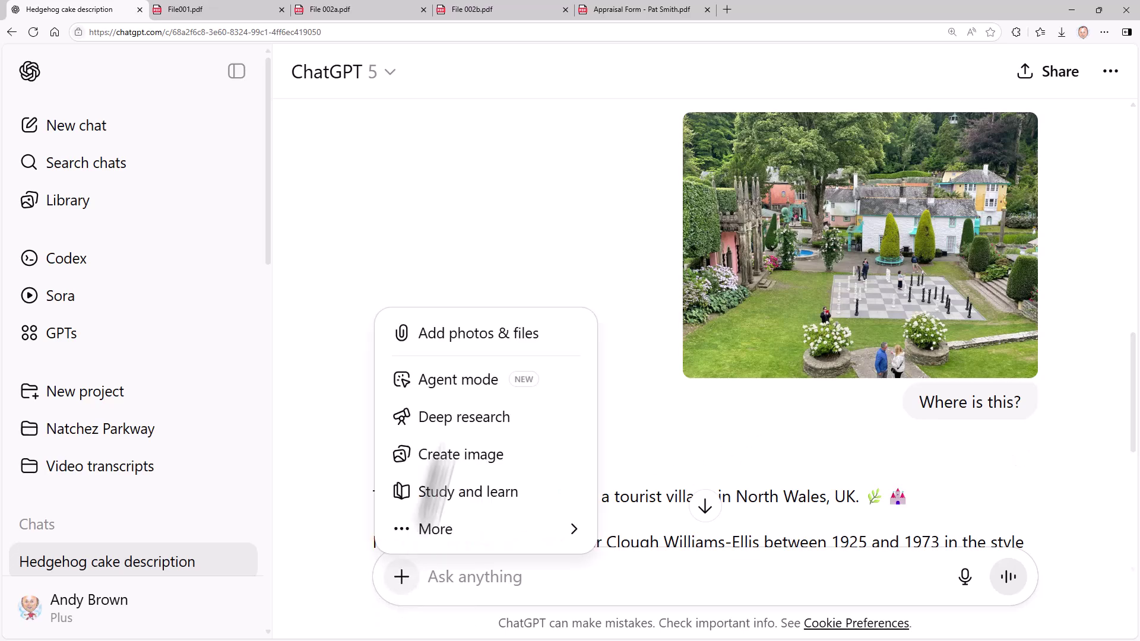
left_click(451, 339)
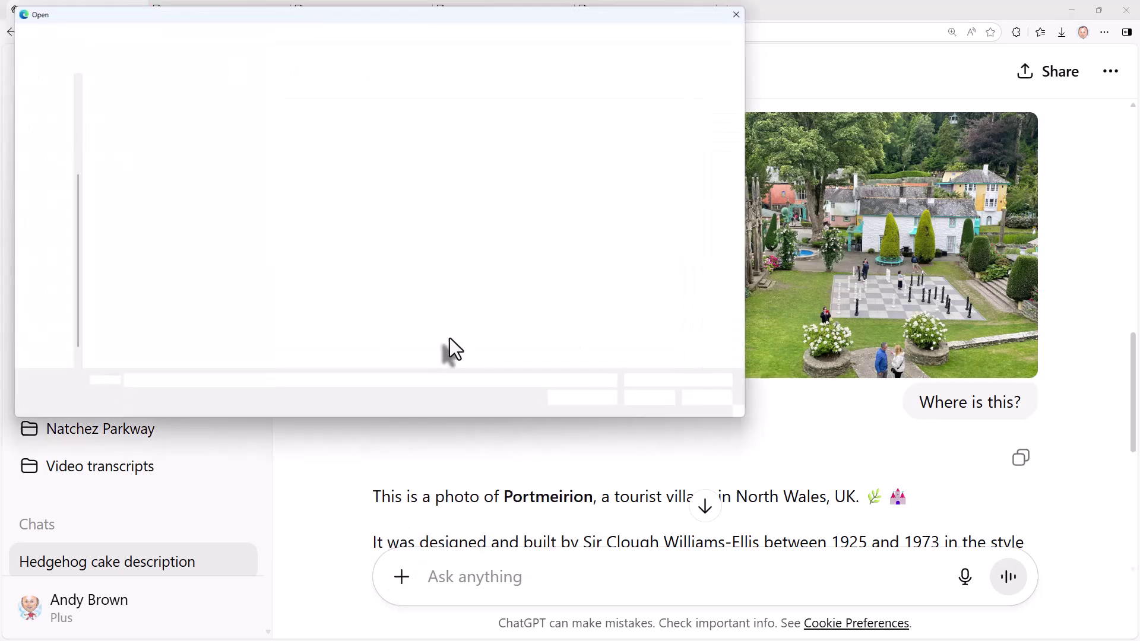
left_click(118, 147)
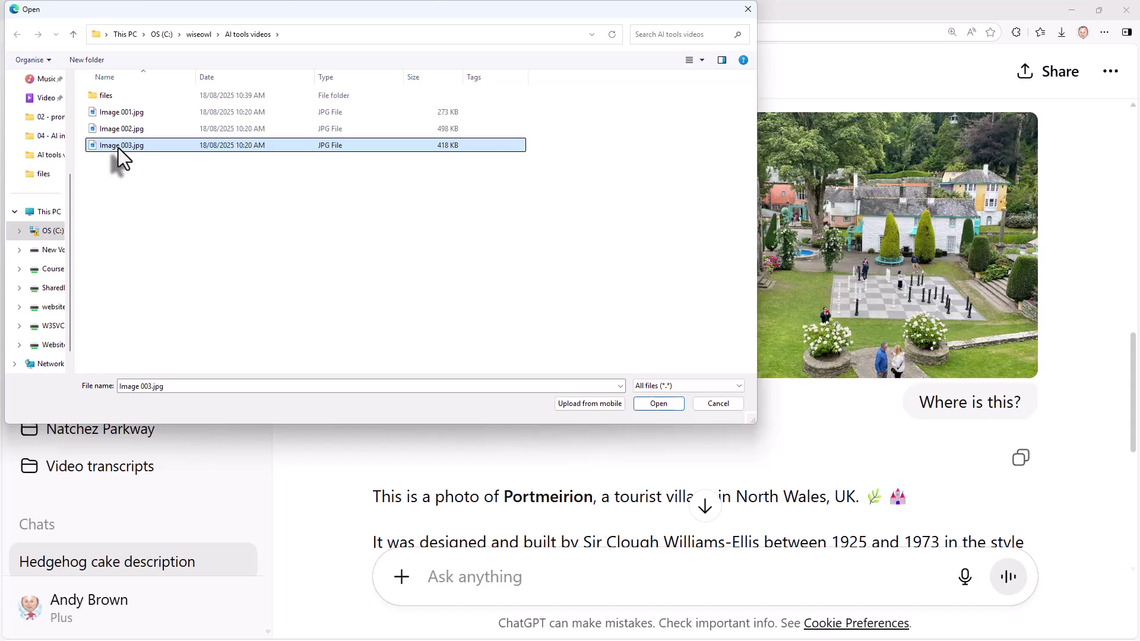
left_click(660, 404)
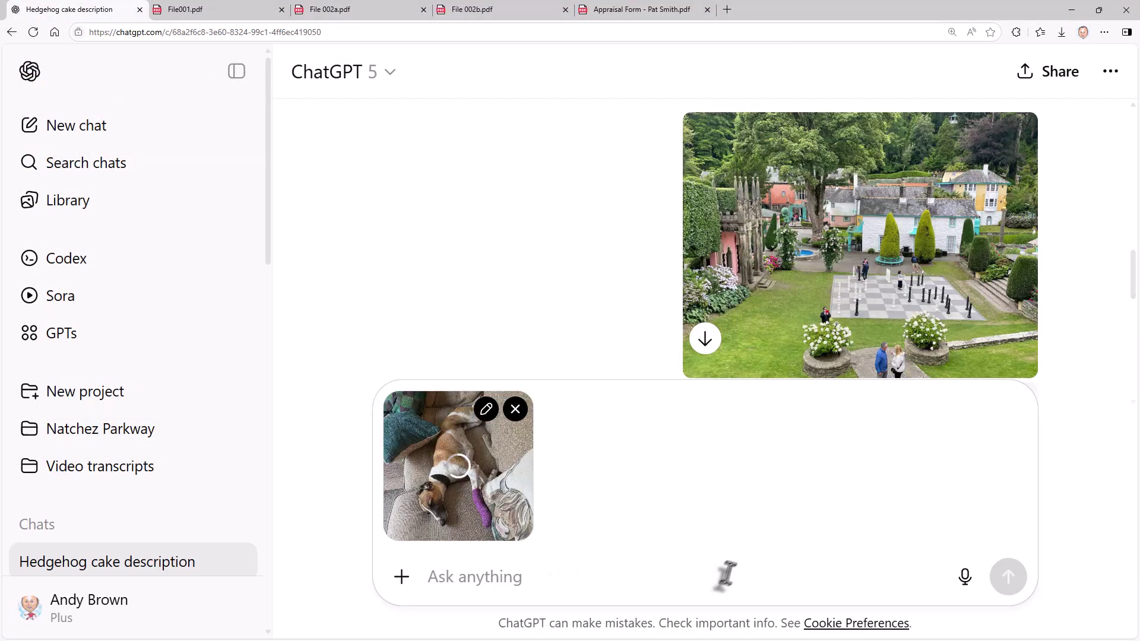
type("What is this")
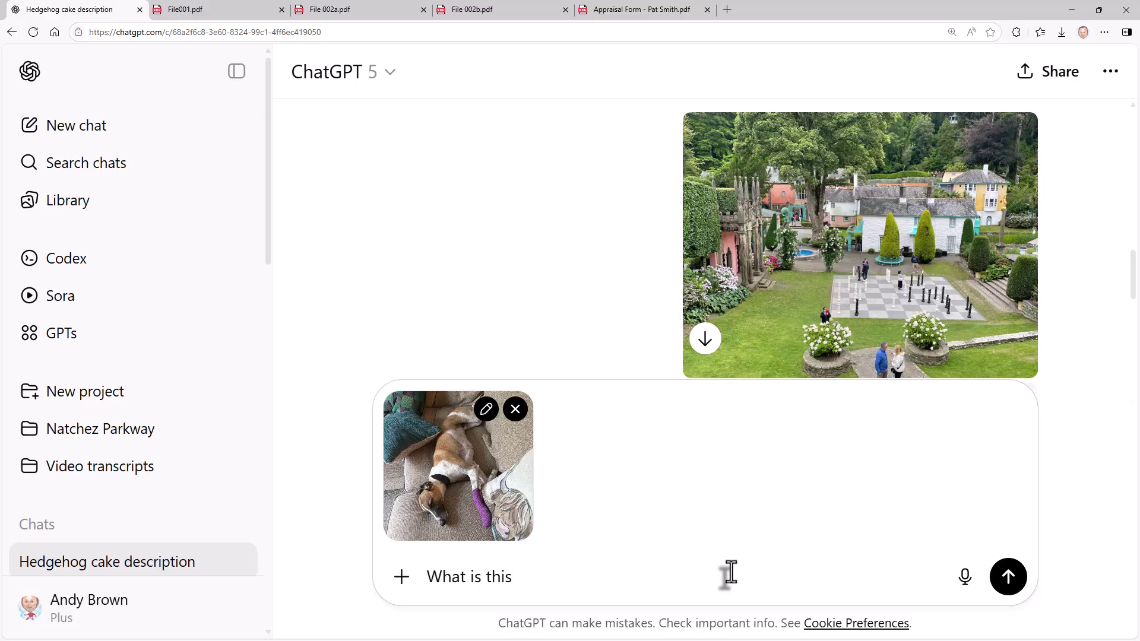
type(" and what's wrong with it?")
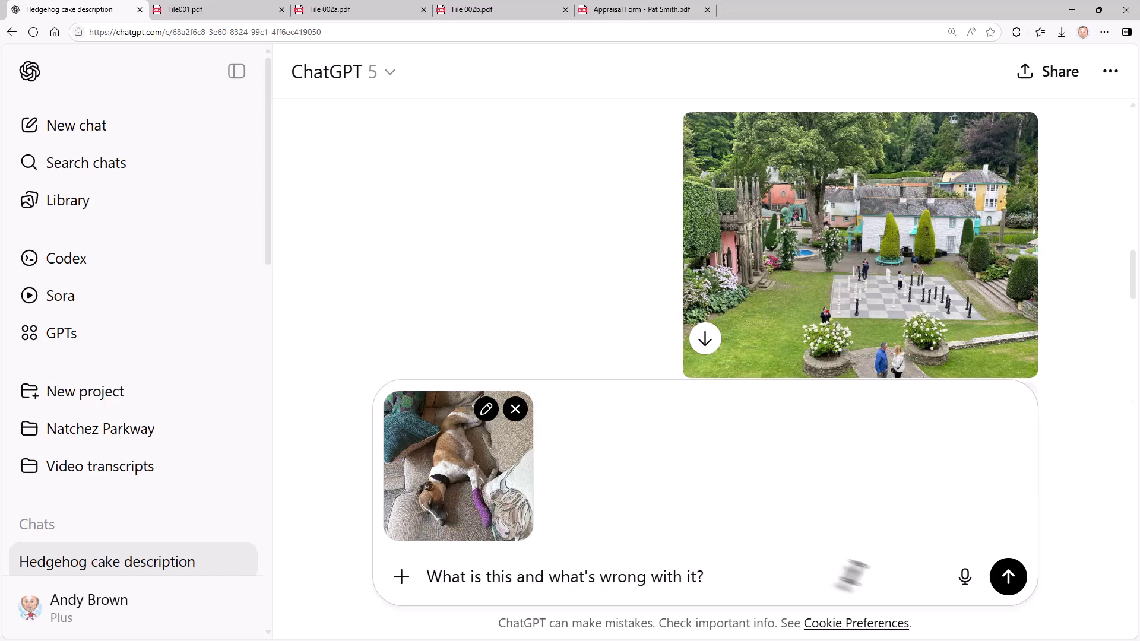
left_click(1011, 586)
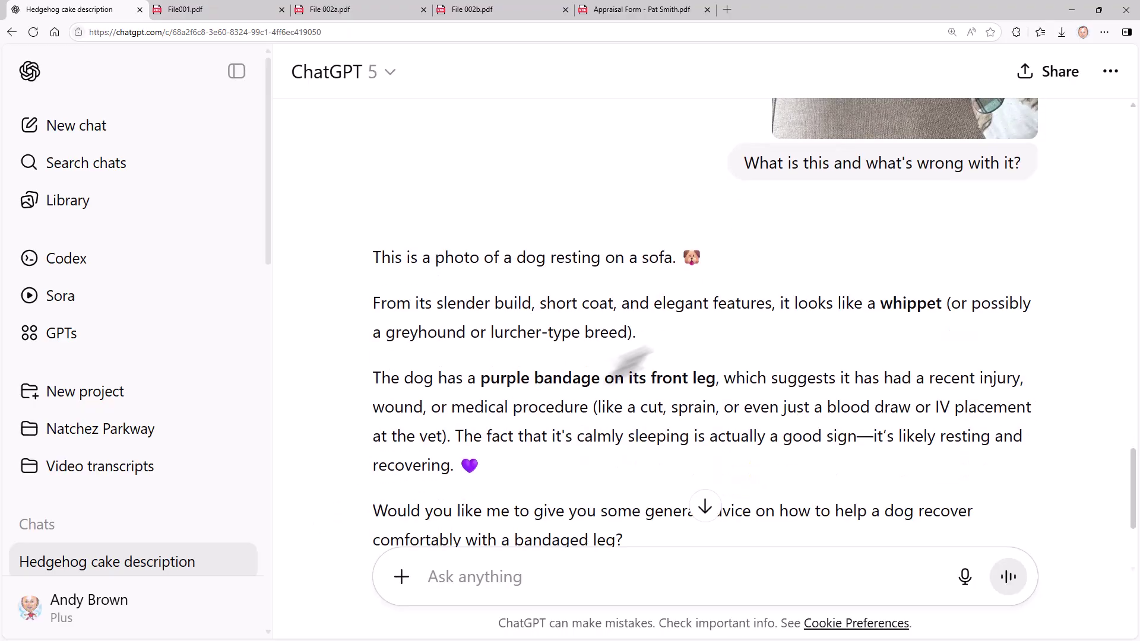
- Read the reply to the dog photo, covering the breed, the leg and the follow-up offer of advice
left_click_drag(794, 304, 935, 304)
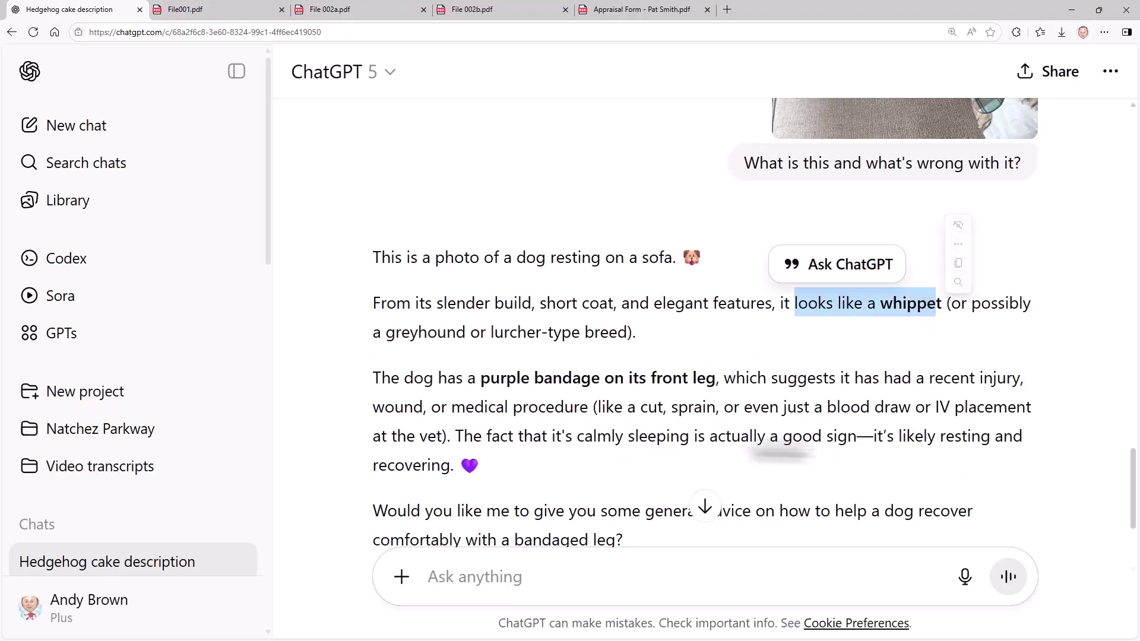
left_click_drag(477, 379, 717, 383)
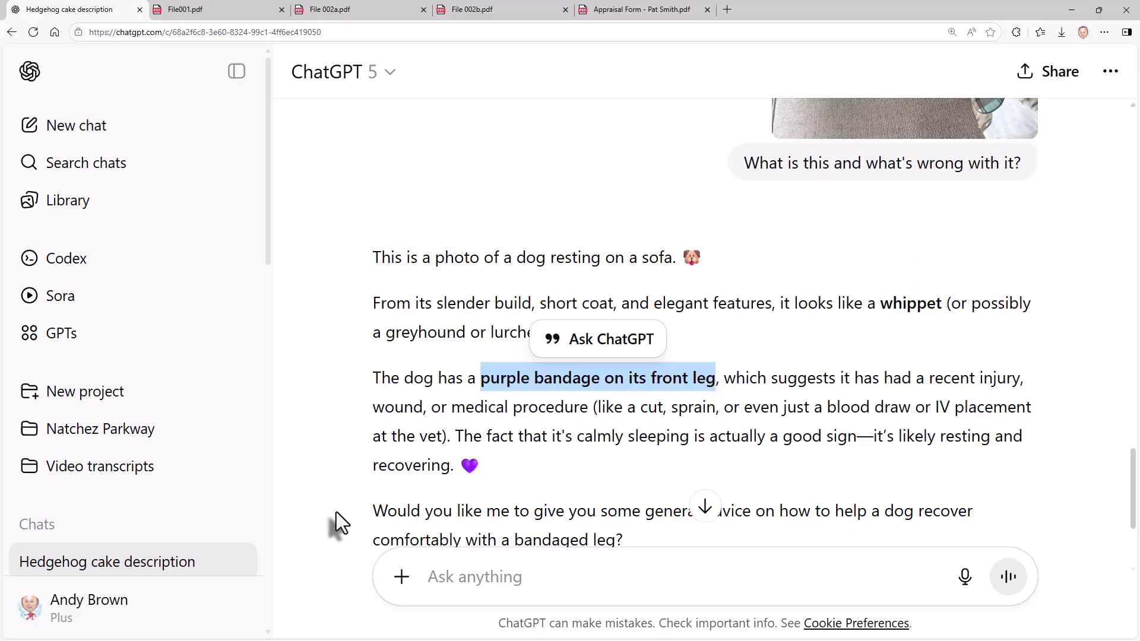
scroll(336, 511, "down", 2)
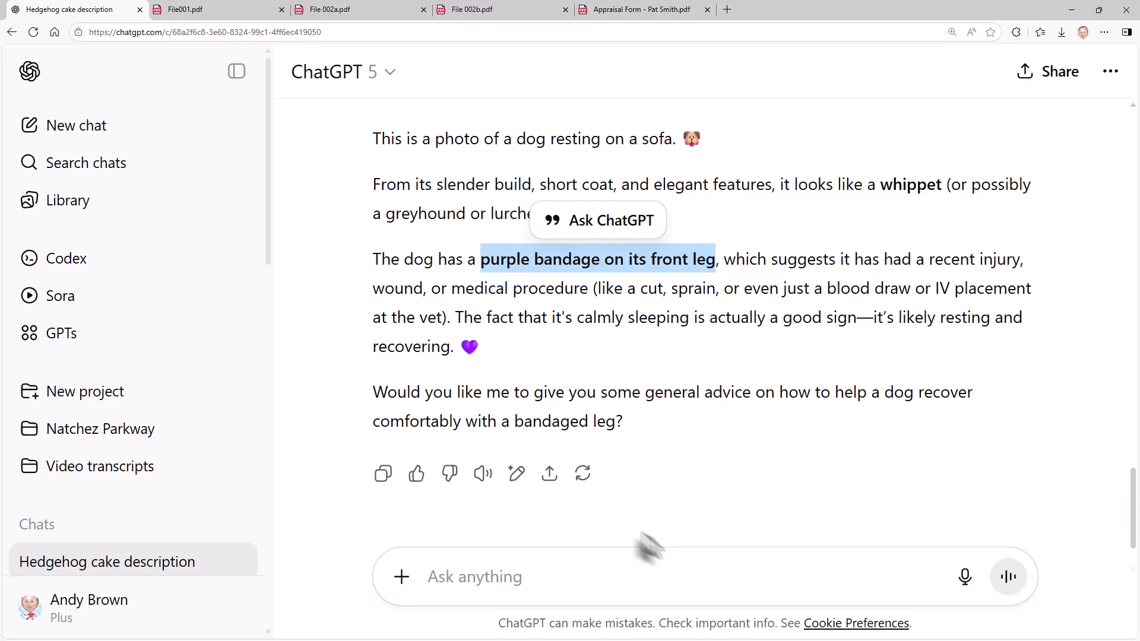
left_click_drag(373, 422, 621, 427)
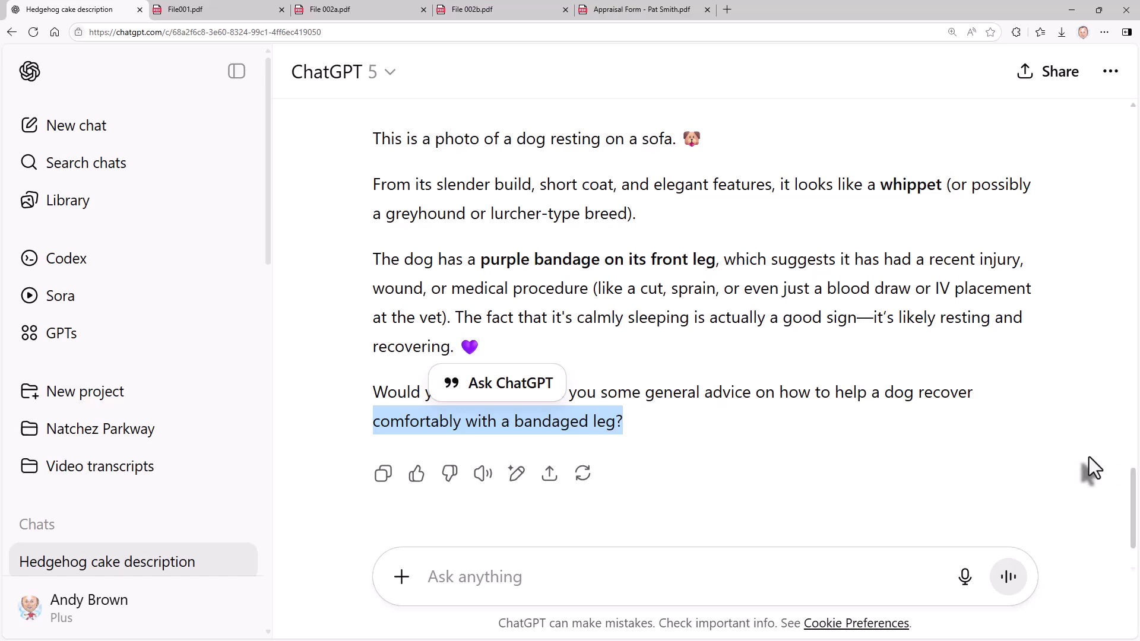
scroll(1088, 457, "up", 6)
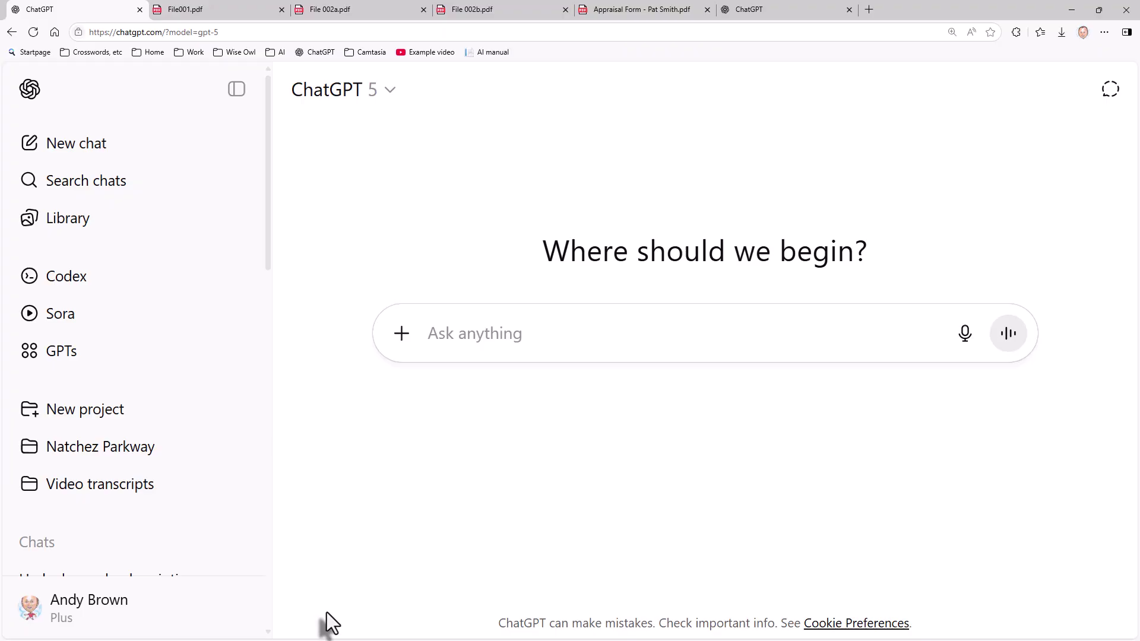
- View File001.pdf in its browser tab, then attach it from the files folder to the new chat
left_click(181, 9)
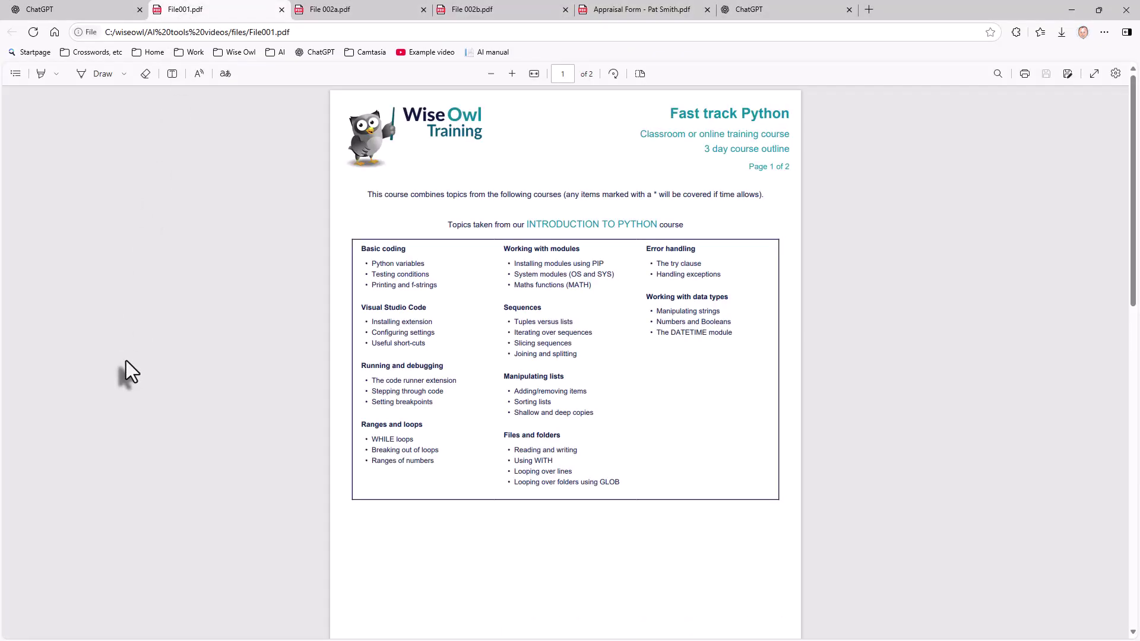
left_click(66, 10)
left_click(412, 349)
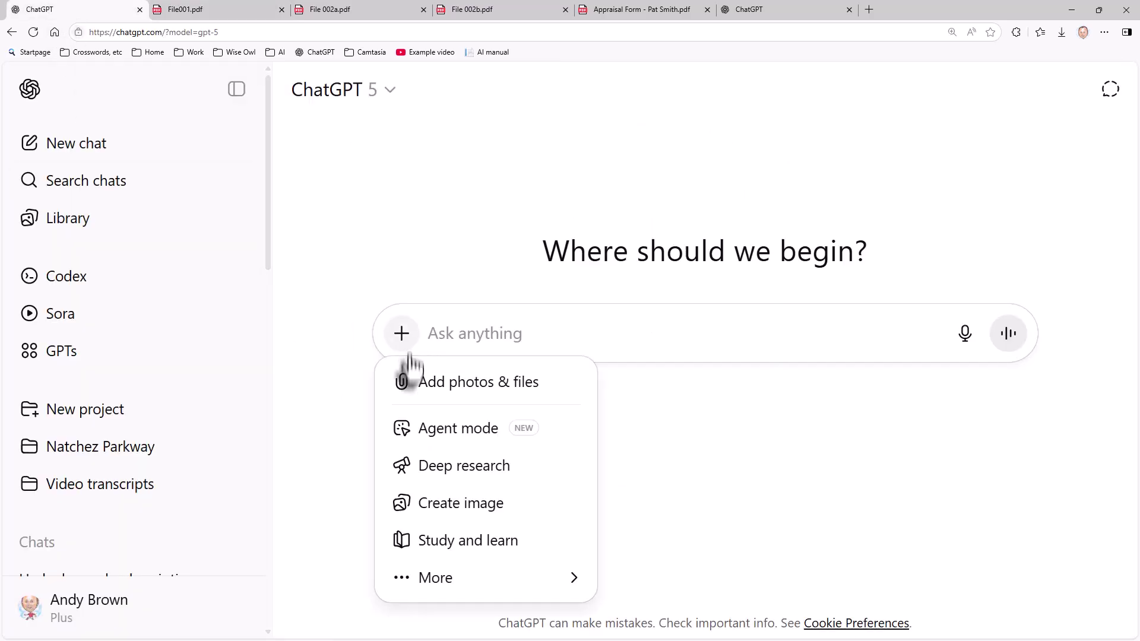
left_click(438, 396)
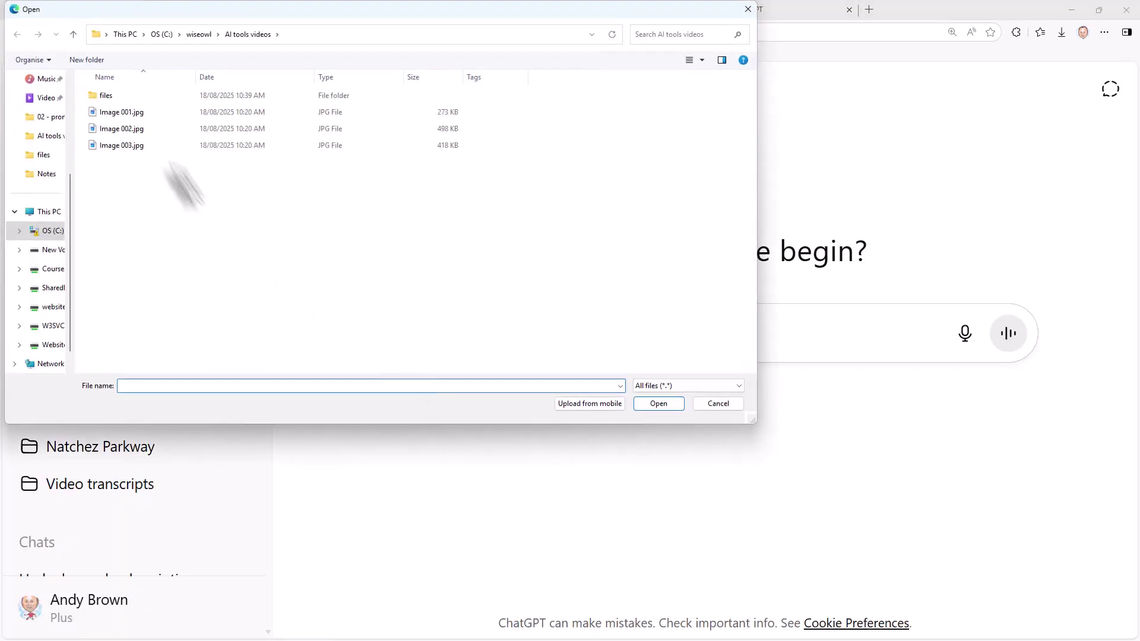
left_click(108, 100)
double_click(107, 101)
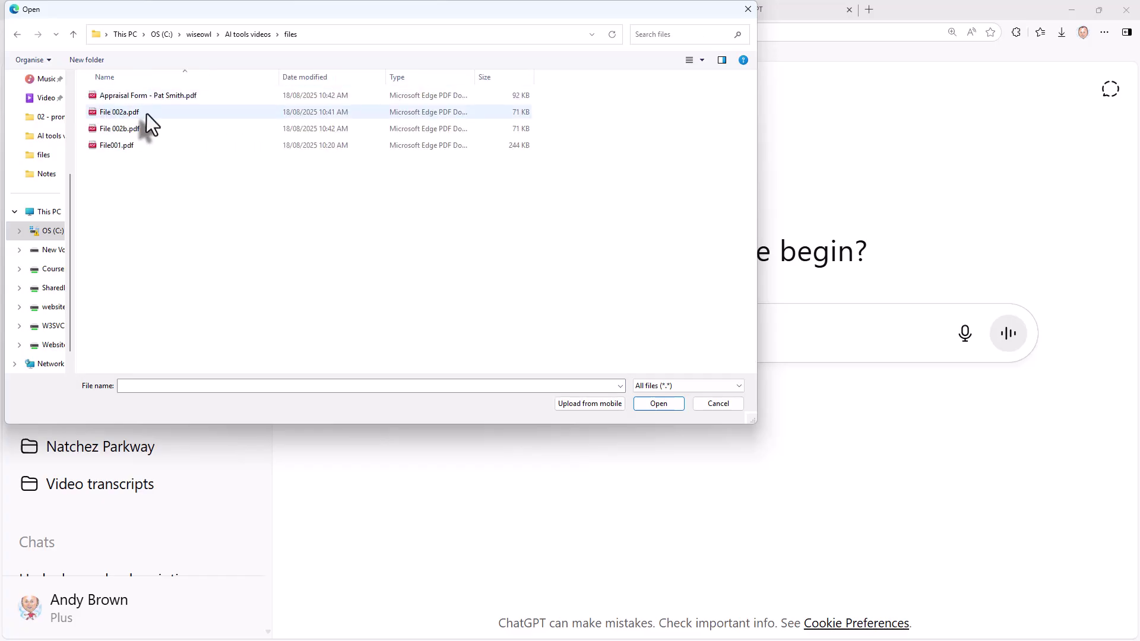
double_click(132, 151)
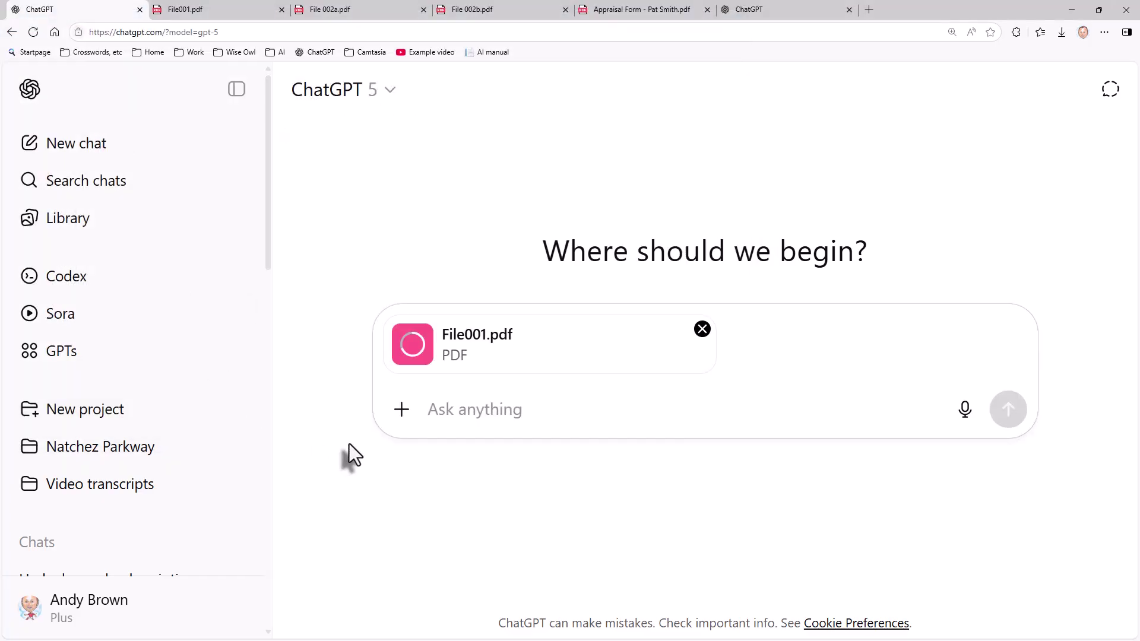
- Submit the prompt "Summarise this" for the attached PDF and read through the generated summary
type("Summarise this")
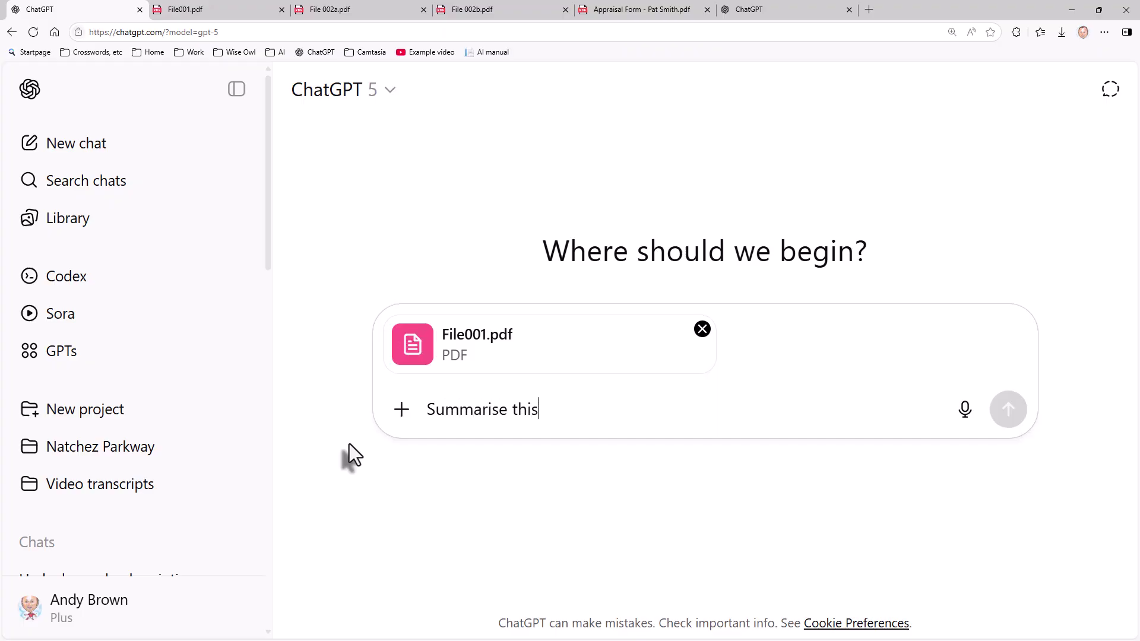
key("Return")
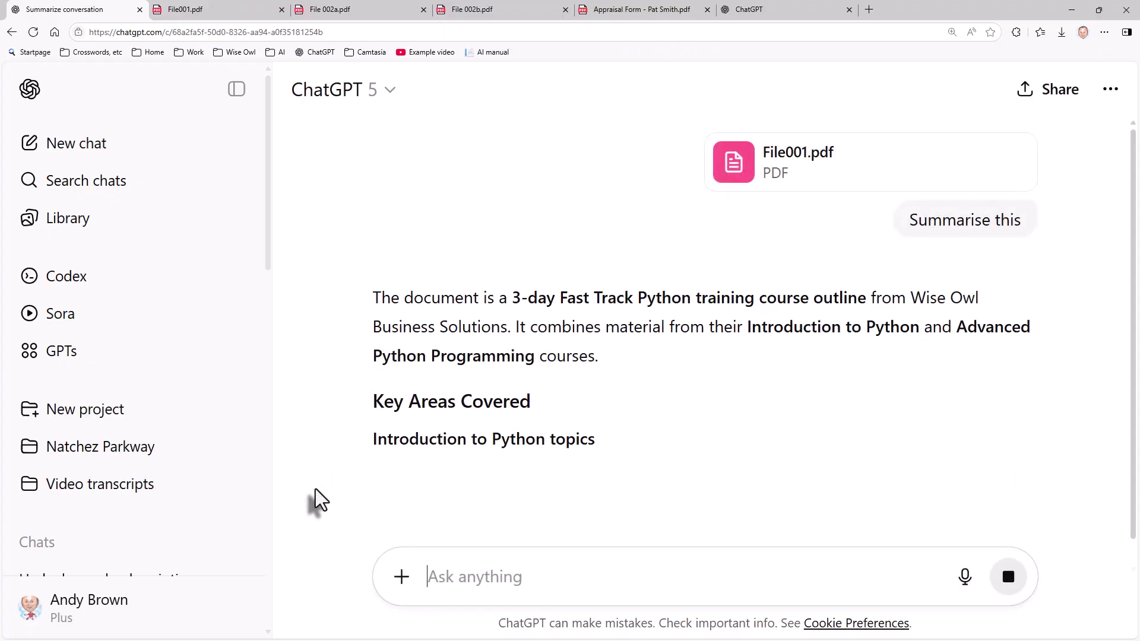
scroll(329, 428, "down", 7)
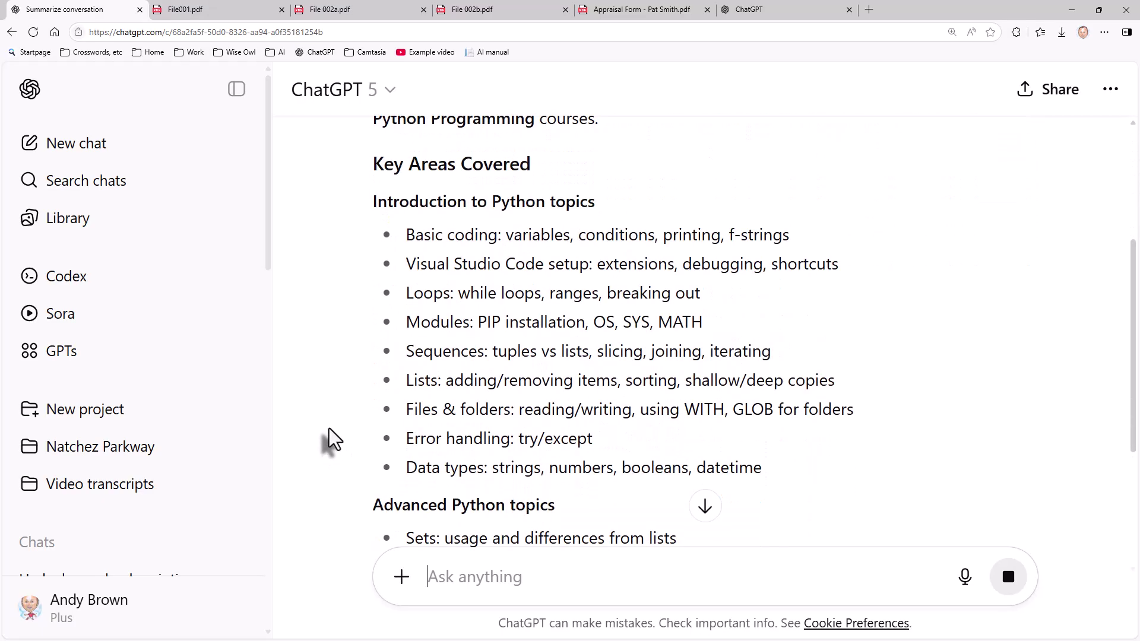
- Read the rest of the File001.pdf summary, including the advanced topics and notes, and return to its beginning
scroll(329, 428, "down", 9)
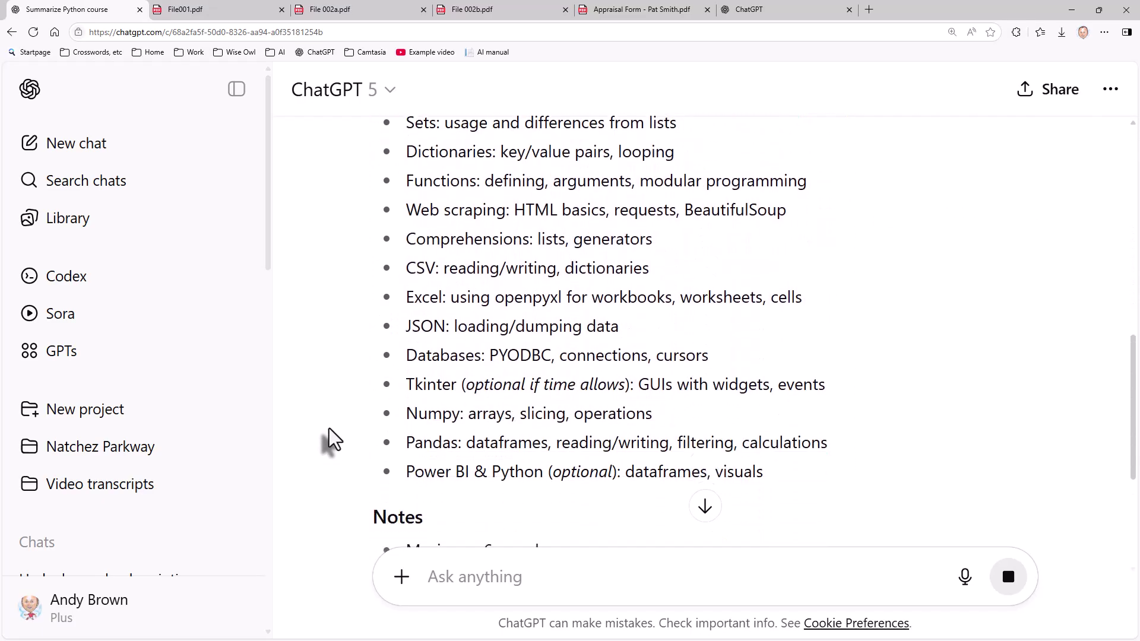
scroll(329, 428, "up", 1)
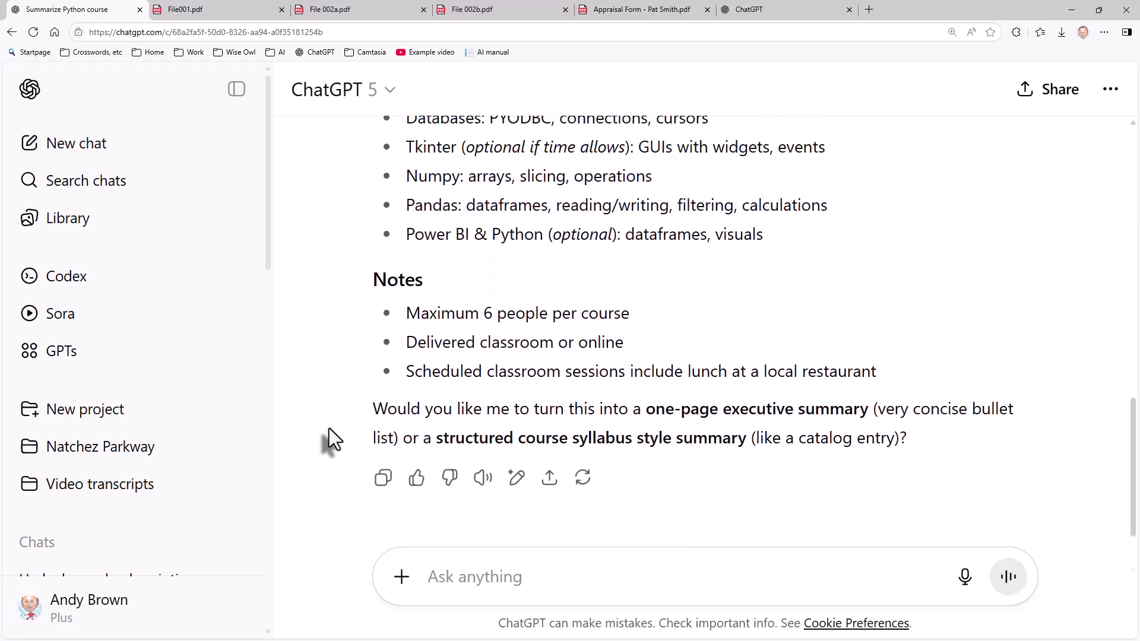
scroll(329, 429, "up", 13)
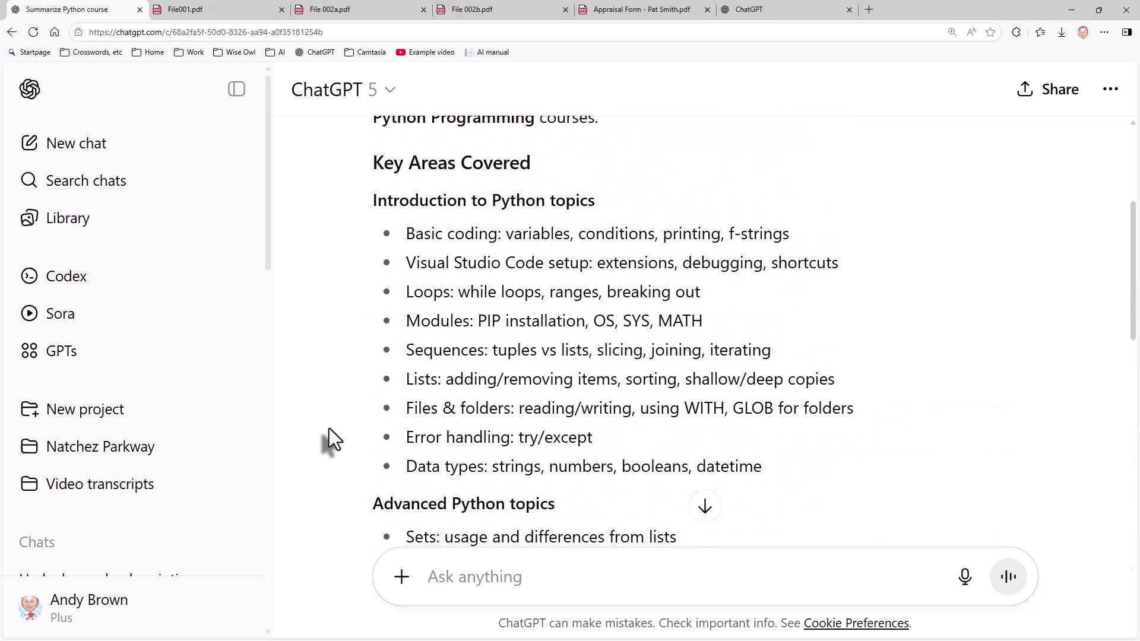
scroll(328, 429, "up", 4)
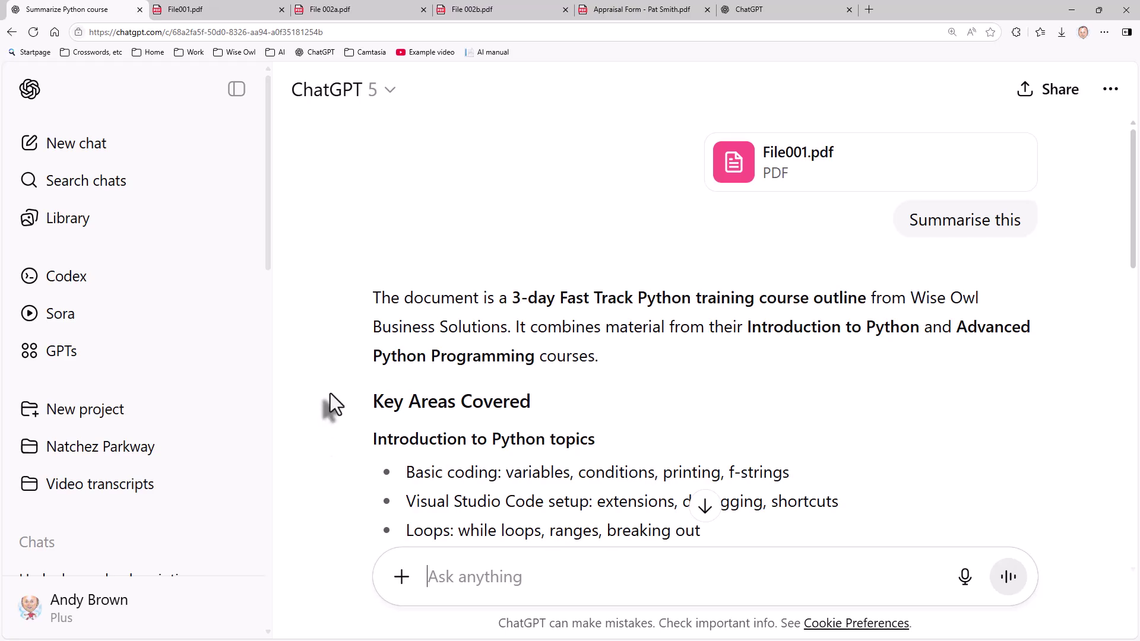
- Compare the File 002a.pdf and File 002b.pdf documents, highlighting the Pet Ownership Agreement title and reading through the clauses of File 002b.pdf
left_click(350, 16)
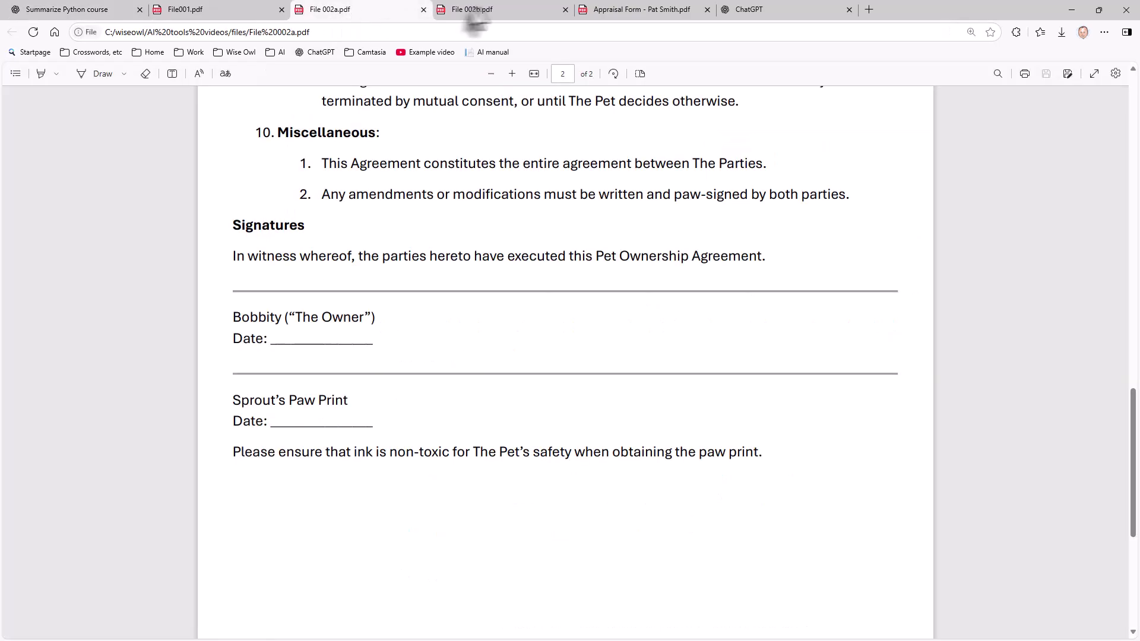
left_click(478, 10)
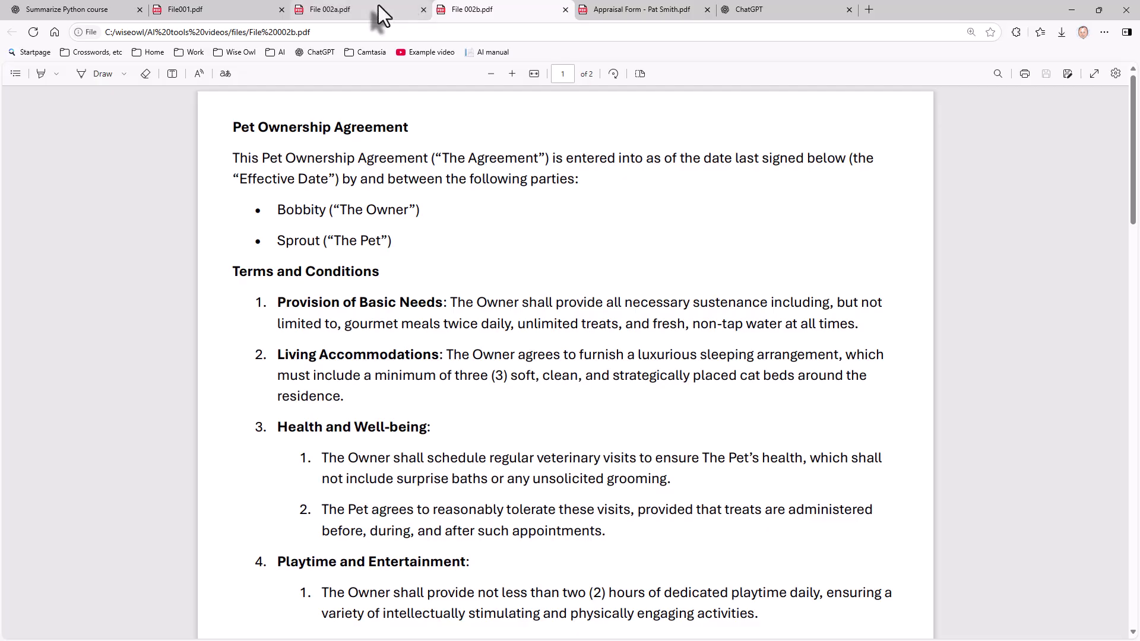
left_click(379, 11)
left_click(479, 10)
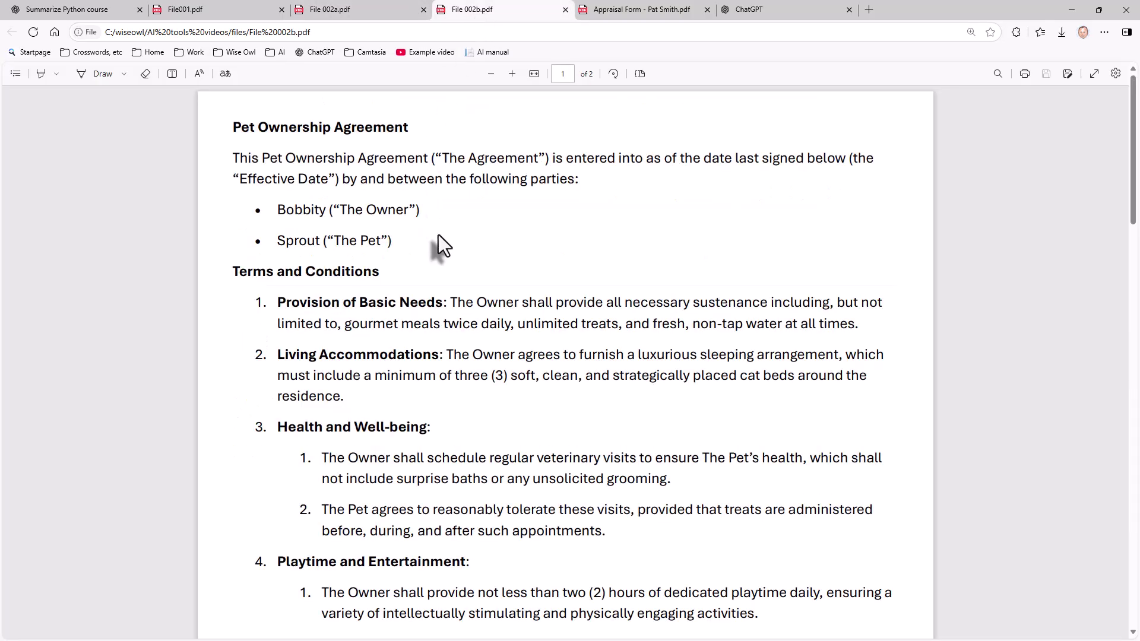
left_click_drag(227, 127, 429, 129)
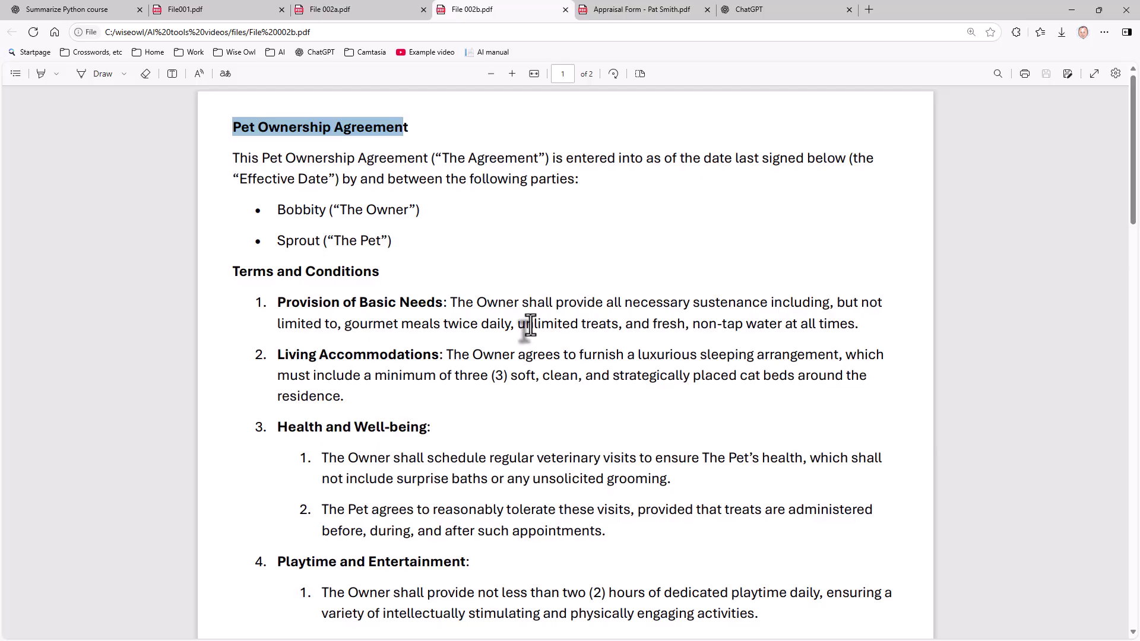
scroll(530, 325, "down", 15)
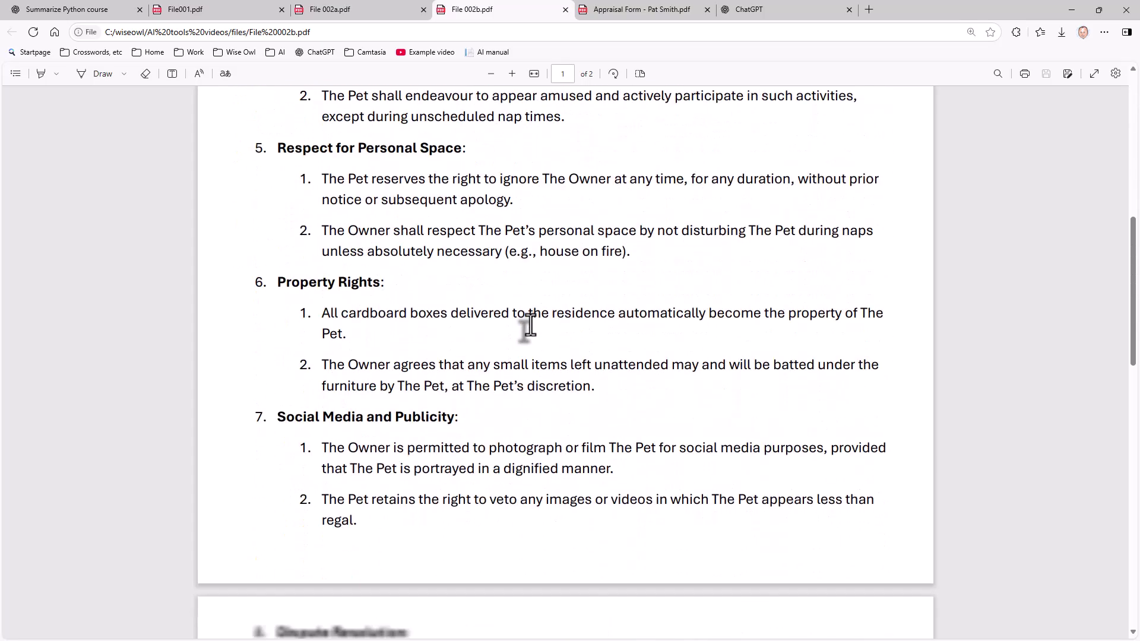
scroll(530, 326, "down", 5)
scroll(530, 325, "up", 13)
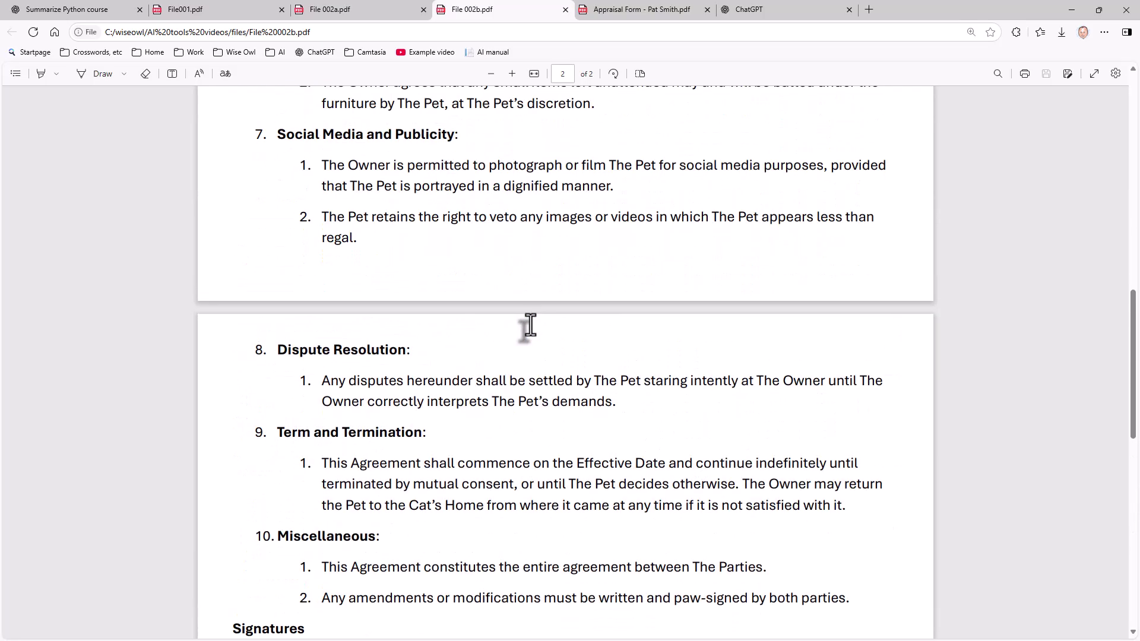
scroll(530, 326, "up", 6)
scroll(530, 326, "down", 1)
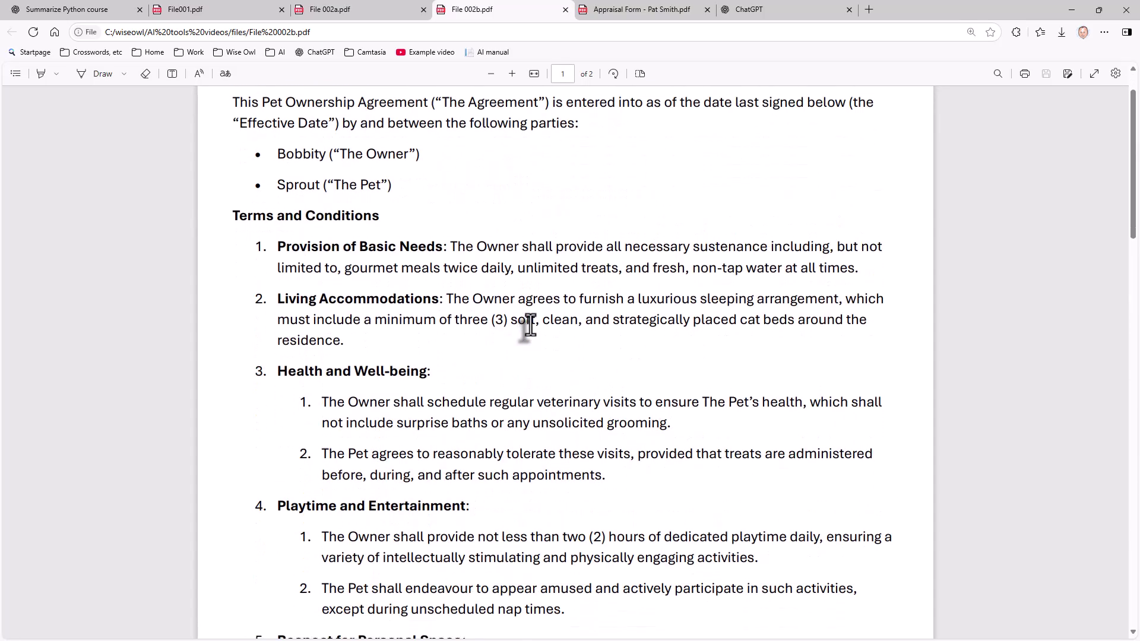
scroll(530, 325, "up", 1)
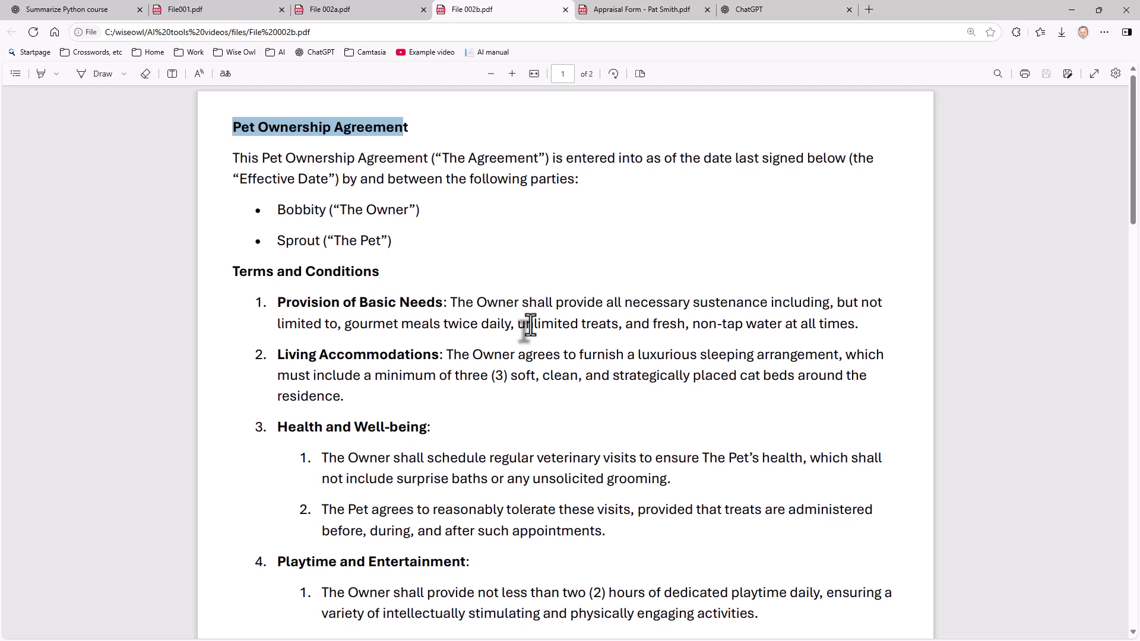
- Review the cat contract prompt in the other ChatGPT chat, highlighting the sentence asking for a funny document with silly contractual terms
left_click(763, 11)
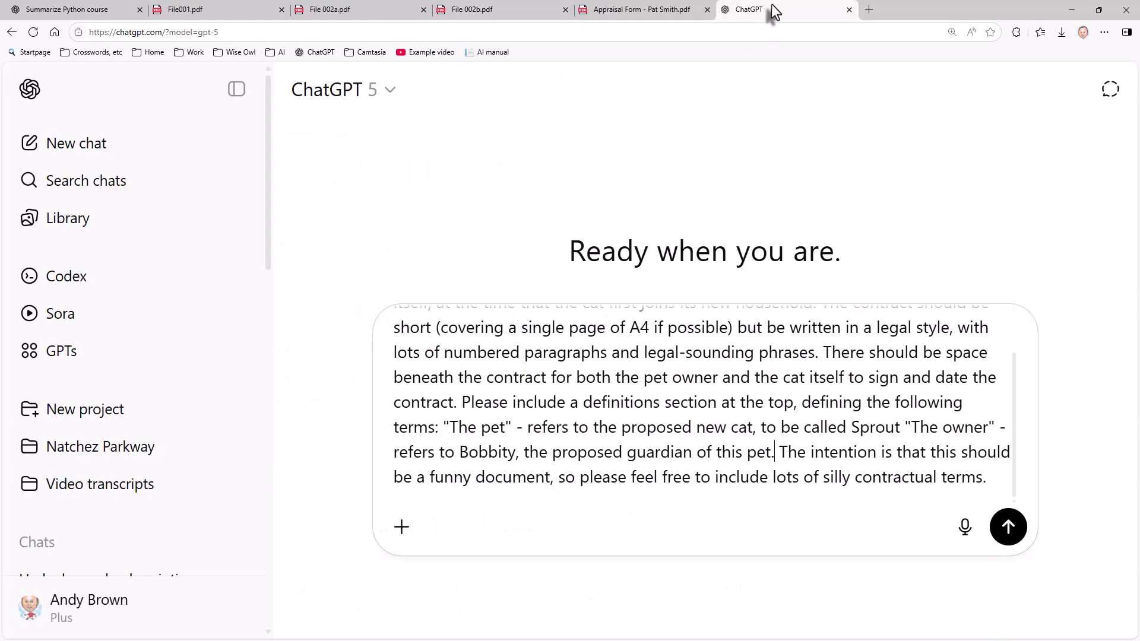
scroll(893, 448, "up", 2)
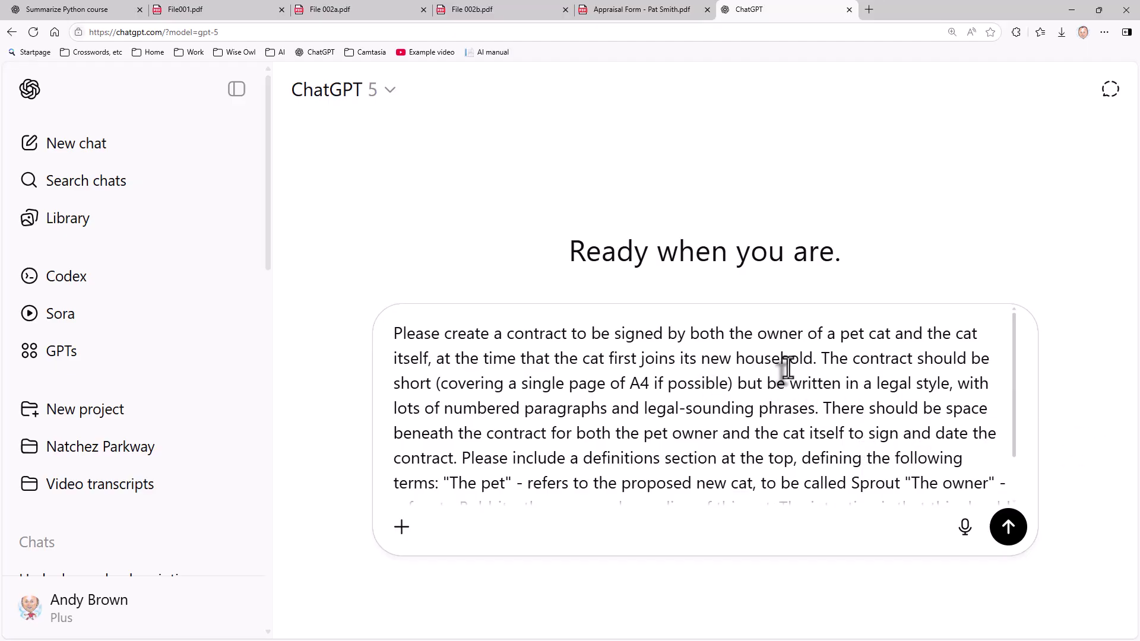
scroll(787, 366, "down", 2)
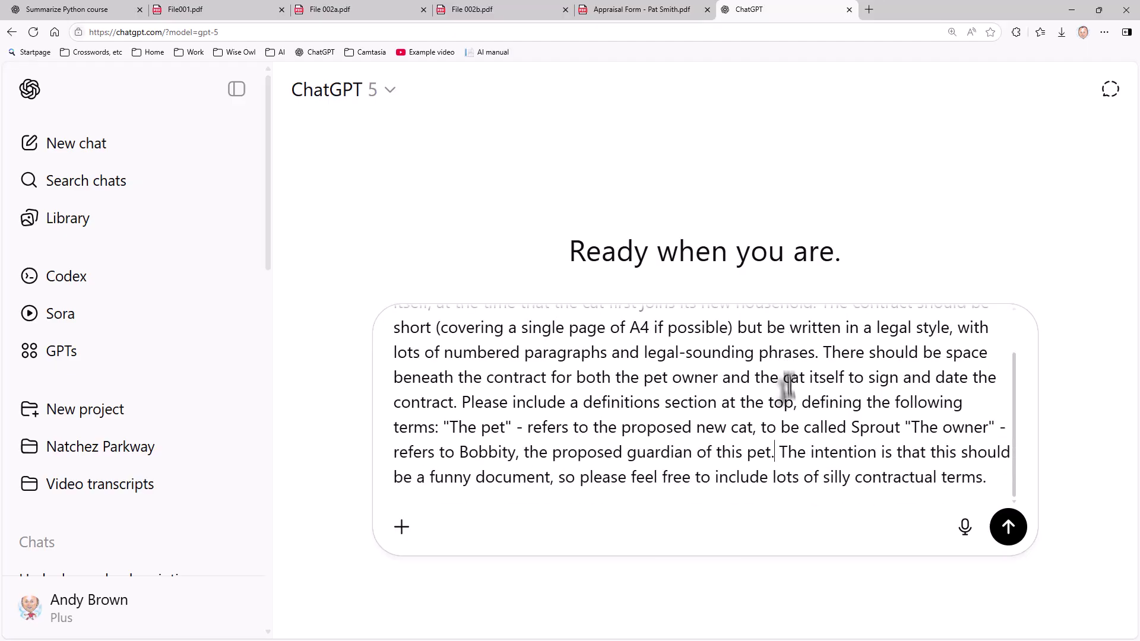
left_click_drag(778, 454, 992, 476)
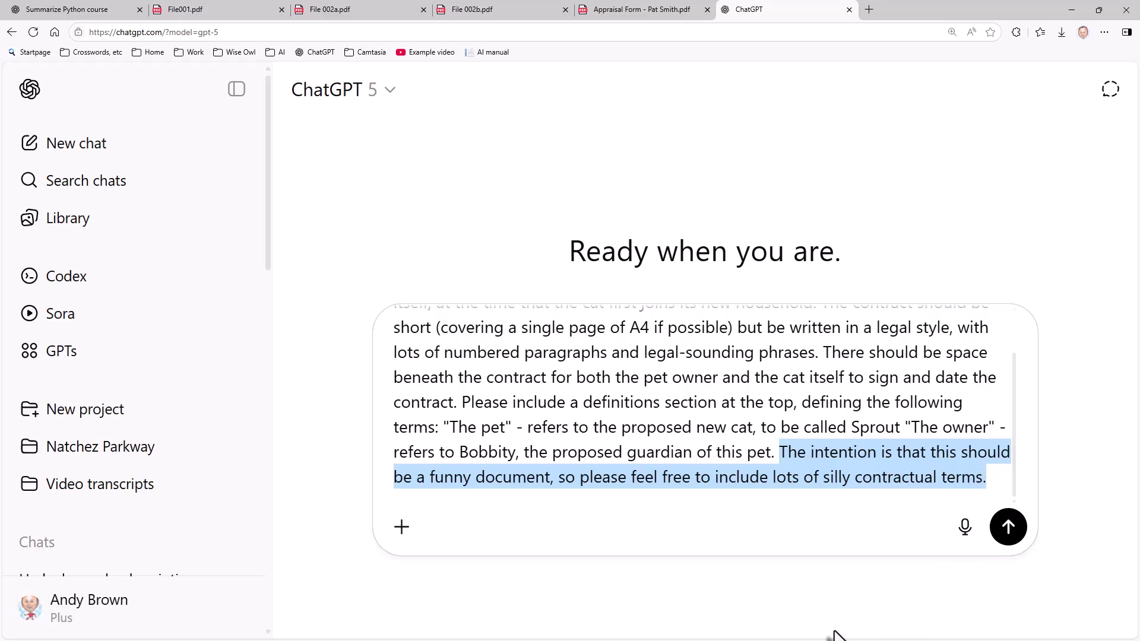
- Examine the signature section of File 002a.pdf, highlighting the paw print lines and the note about non-toxic ink
left_click(360, 12)
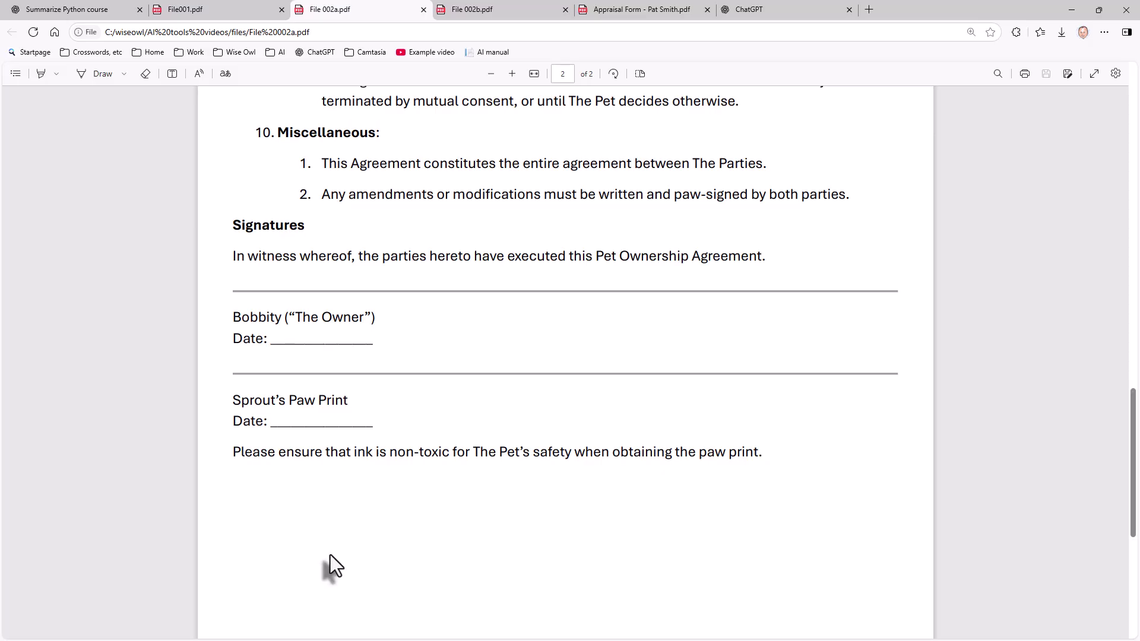
left_click_drag(230, 400, 360, 423)
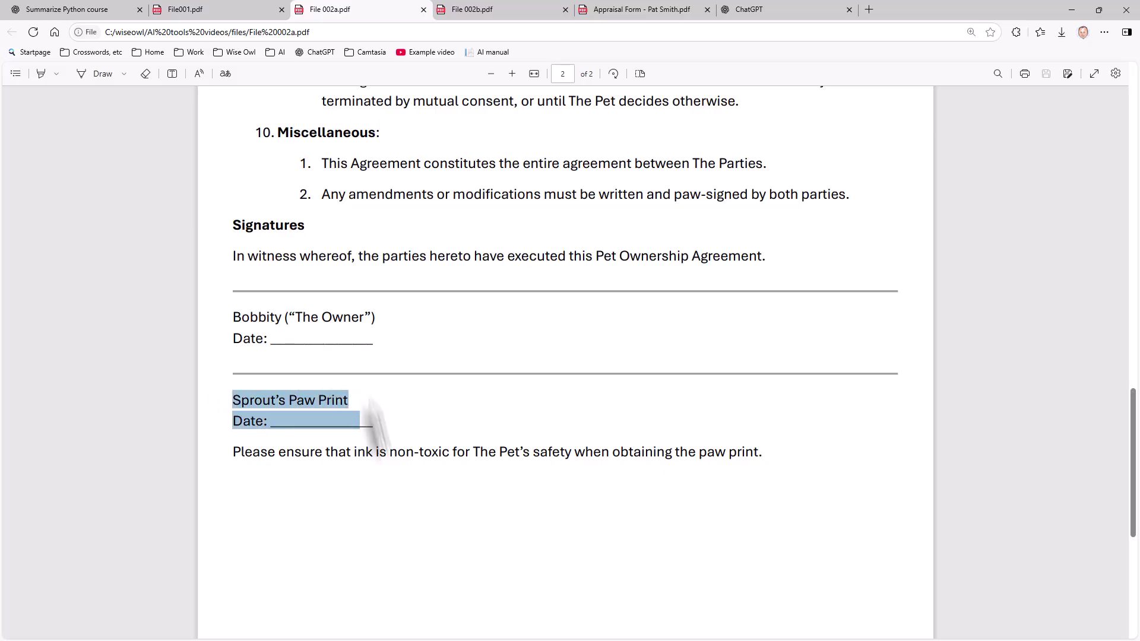
left_click_drag(231, 452, 760, 451)
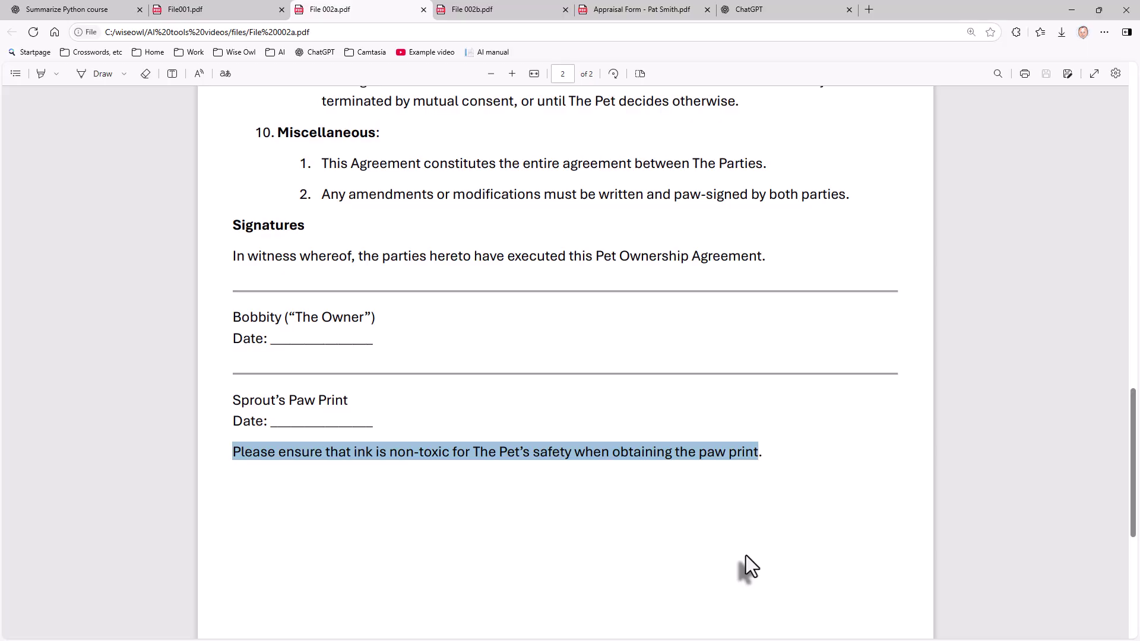
- Attach both File 002a.pdf and File 002b.pdf to the chat containing the File001.pdf summary
left_click(104, 10)
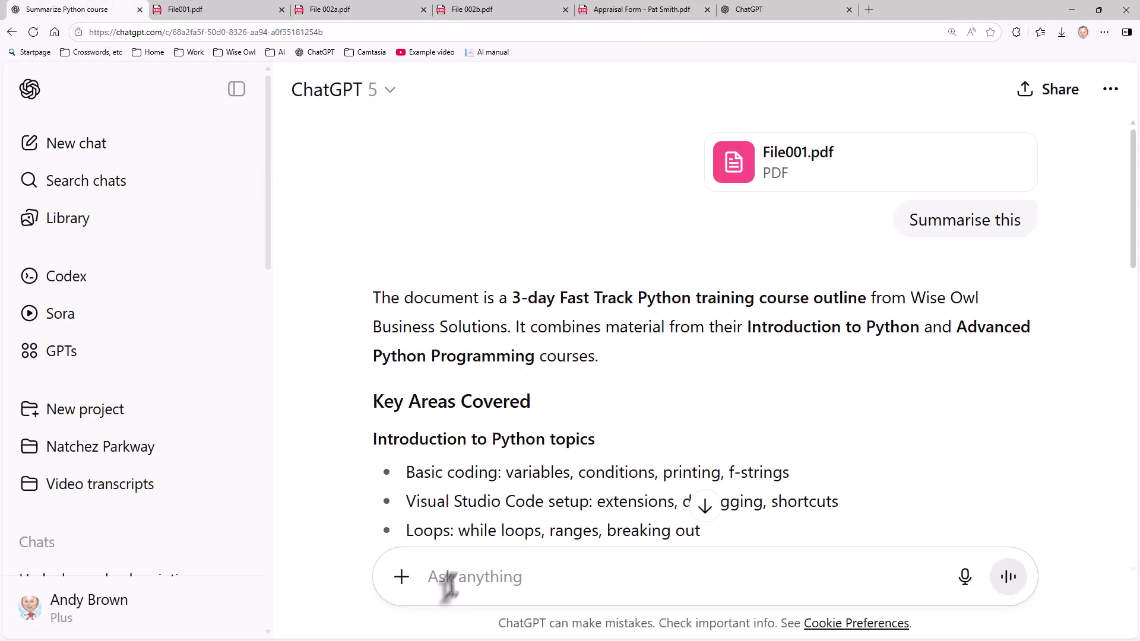
left_click(404, 577)
left_click(467, 343)
left_click(142, 113)
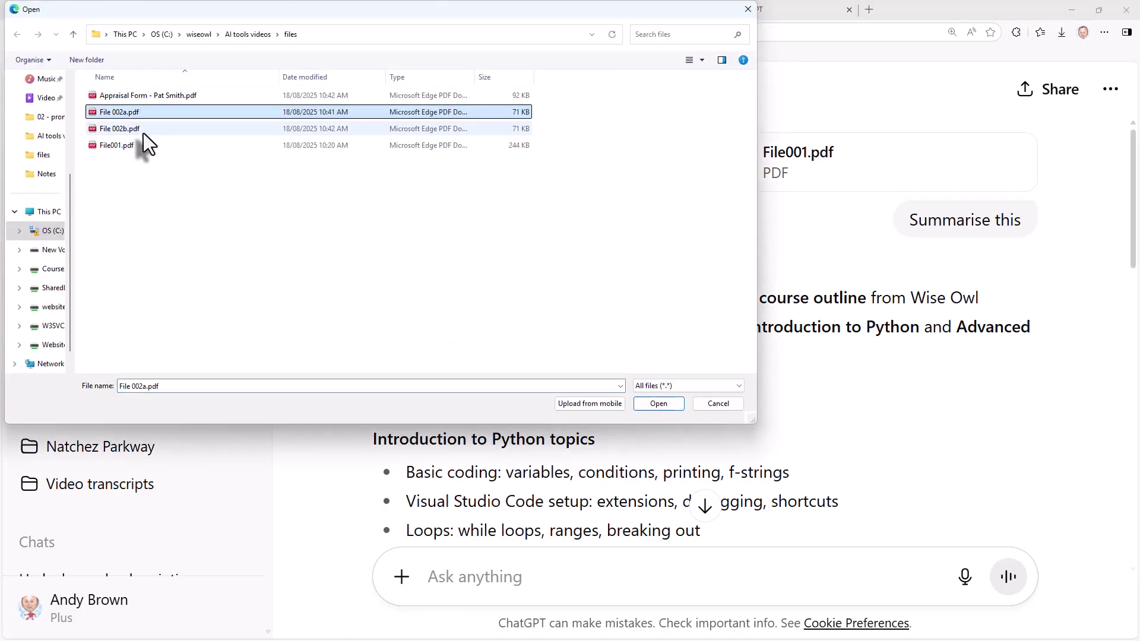
left_click(143, 129, "ctrl")
left_click(658, 404)
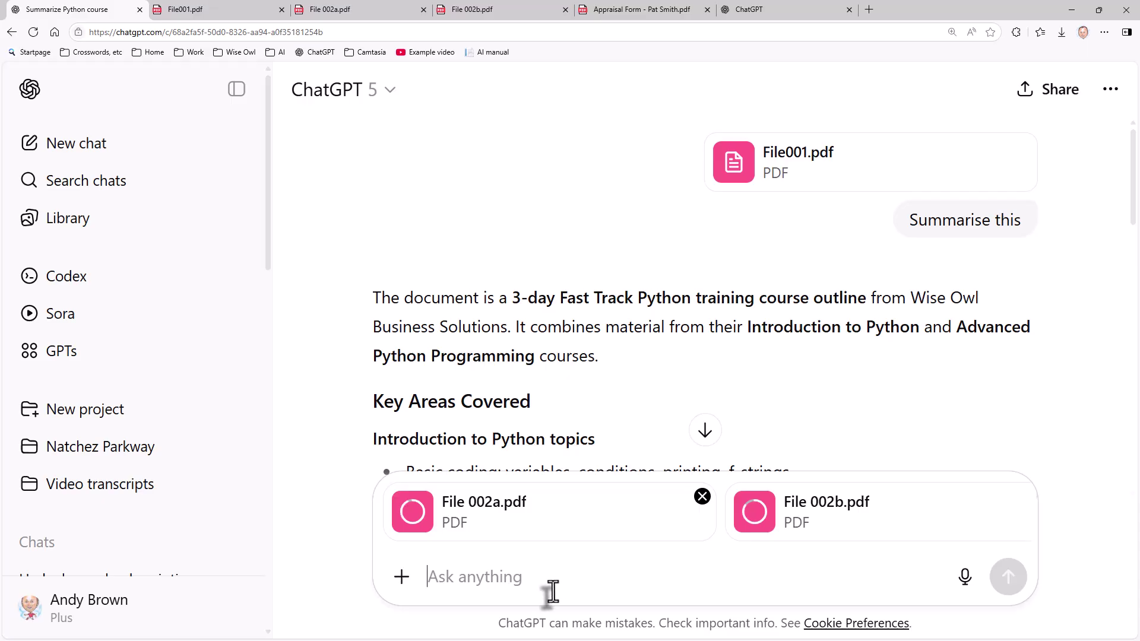
- Submit the prompt "Are these the same?" for the two PDFs and highlight the quoted extra File 002b sentence in the reply
type("ARe the")
key("BackSpace")
key("BackSpace")
key("BackSpace")
key("BackSpace")
key("BackSpace")
key("BackSpace")
type("re these the same?")
key("Return")
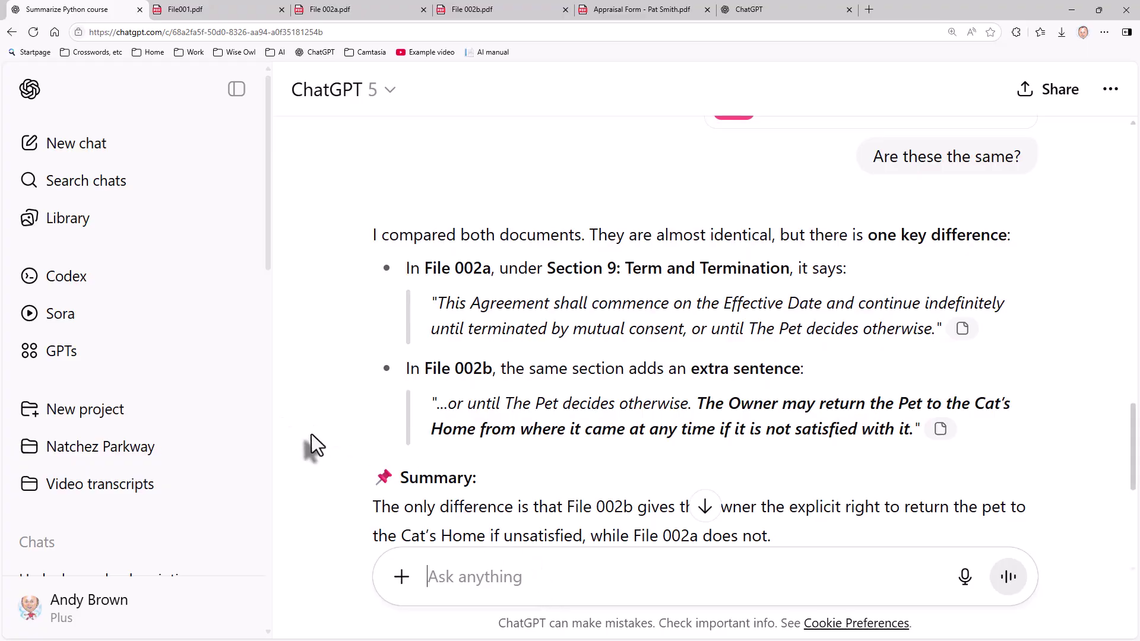
scroll(311, 434, "down", 1)
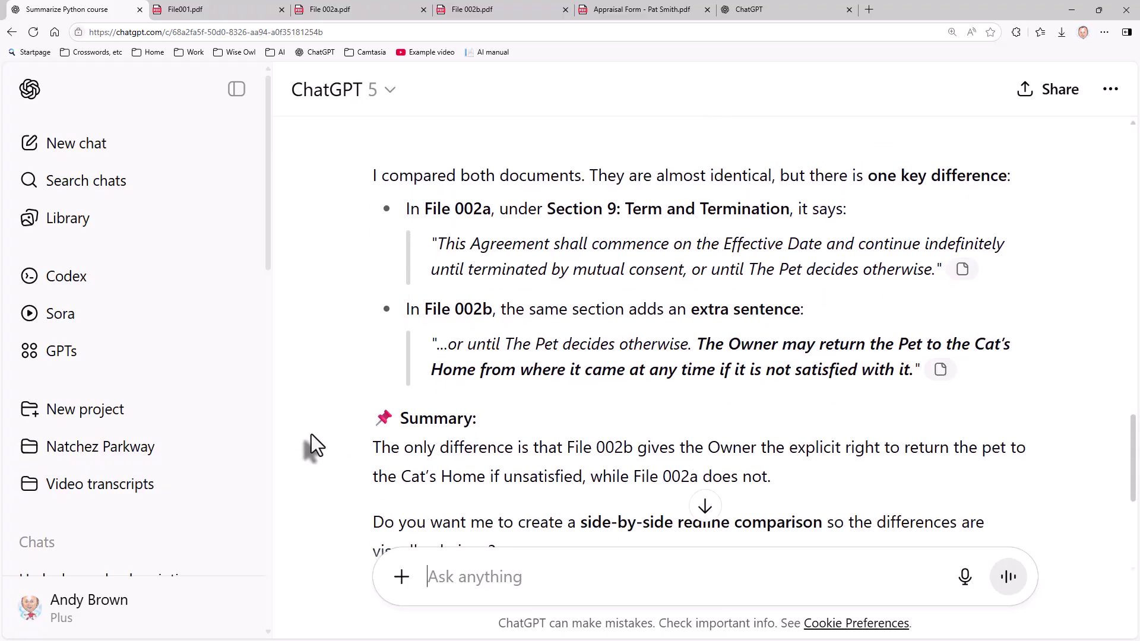
left_click_drag(705, 344, 919, 368)
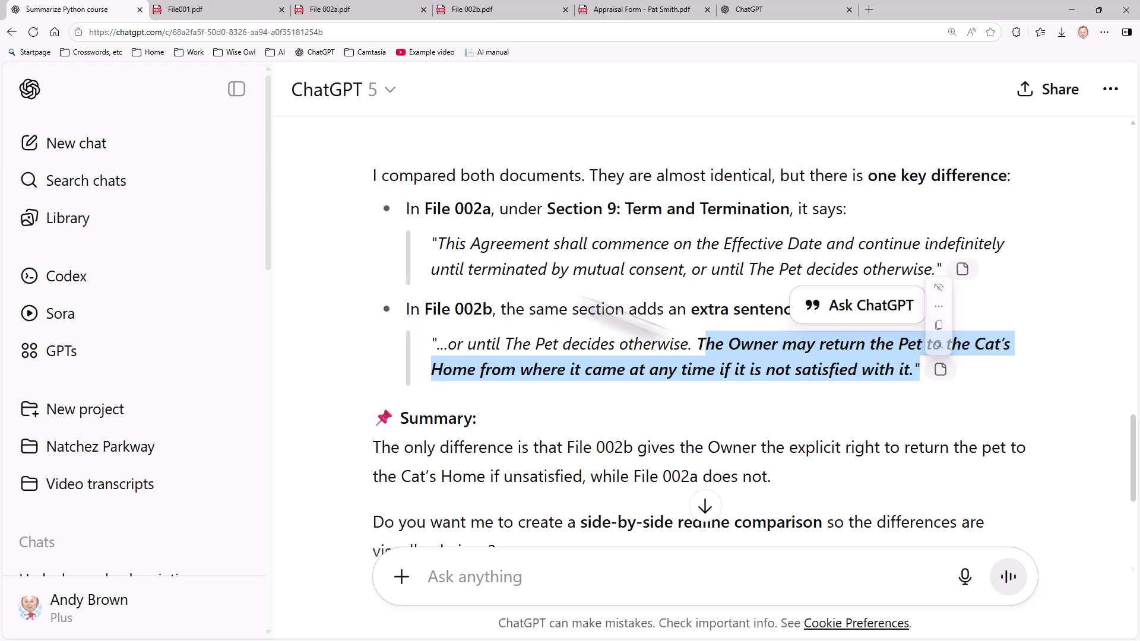
- Start a new chat, then review the employee appraisal form PDF, highlighting the Quality of Work rating and comments
left_click(145, 156)
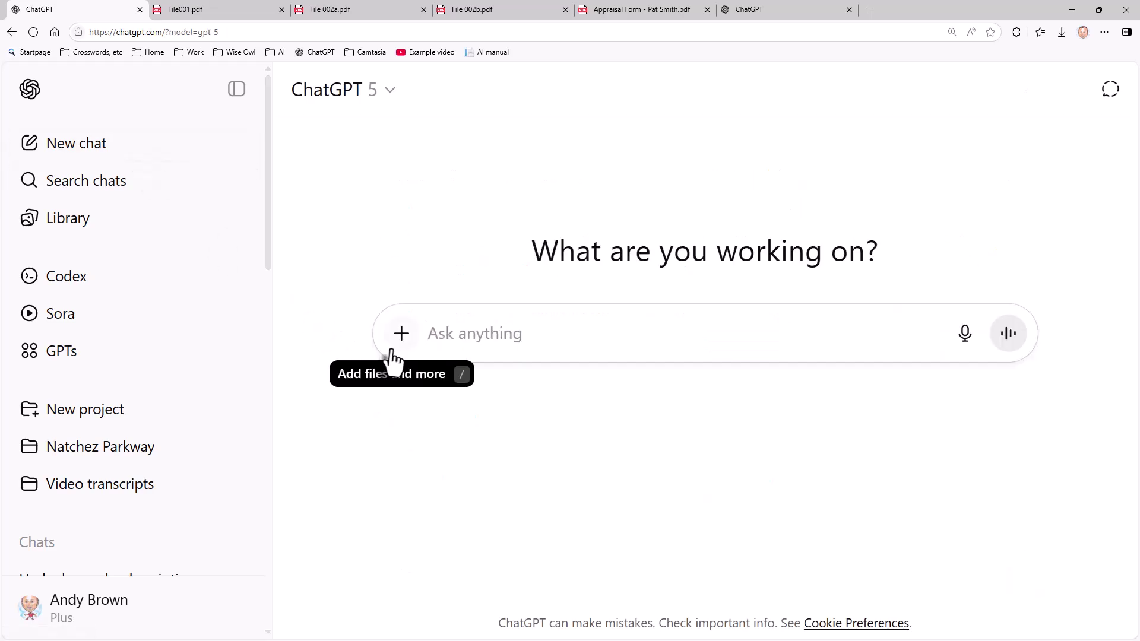
left_click(651, 9)
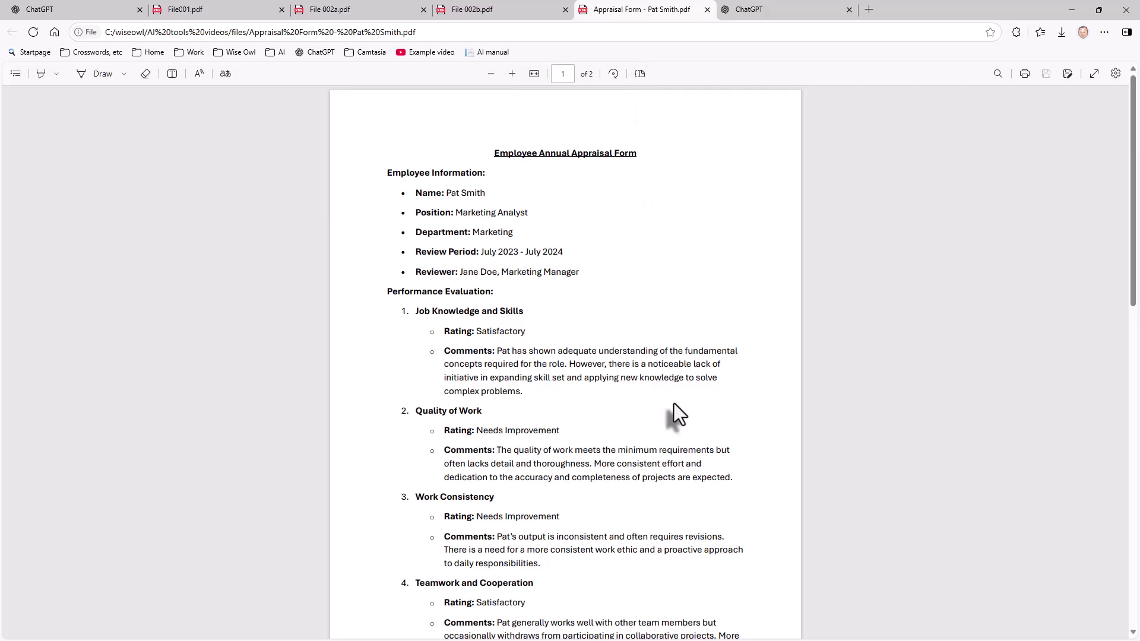
scroll(675, 431, "up", 2)
scroll(978, 534, "down", 3)
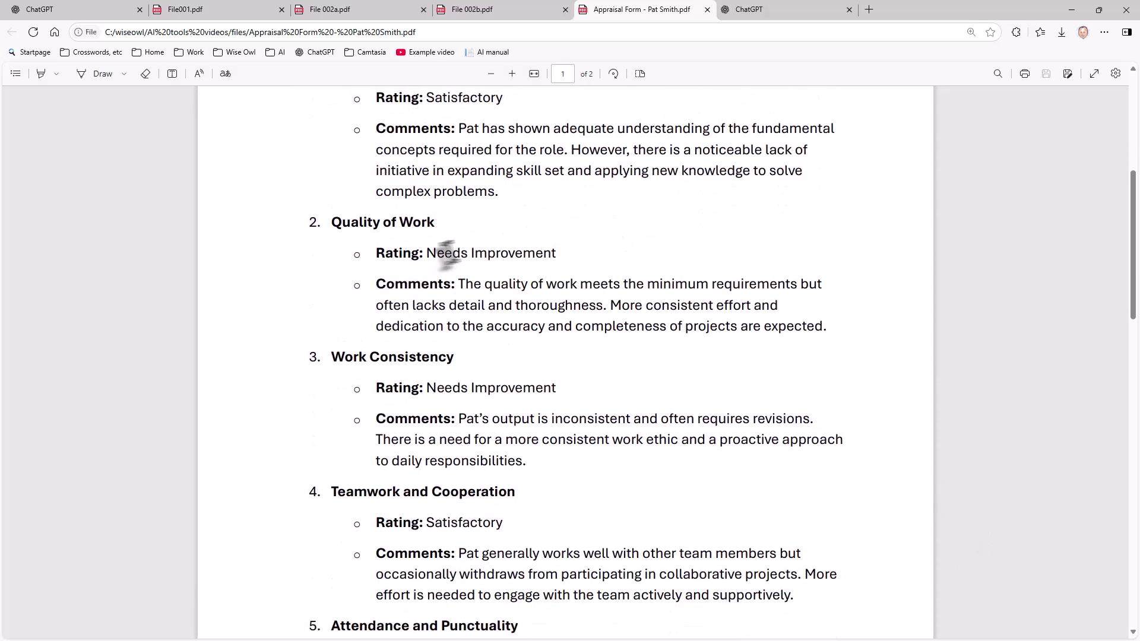
left_click_drag(421, 252, 557, 254)
left_click_drag(459, 283, 606, 306)
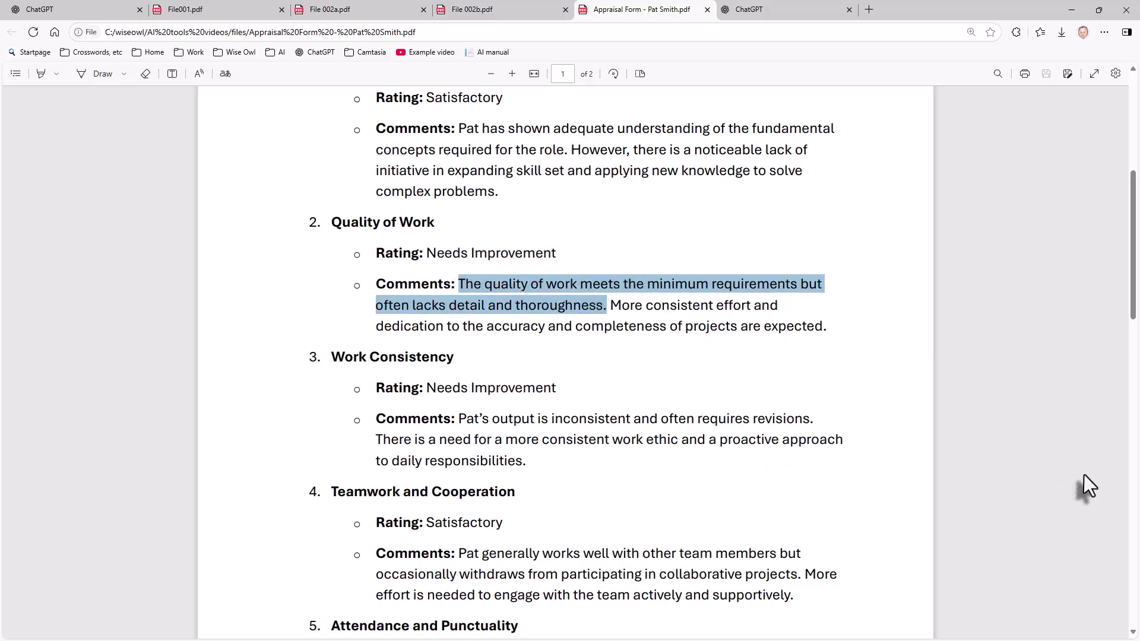
scroll(1084, 483, "down", 5)
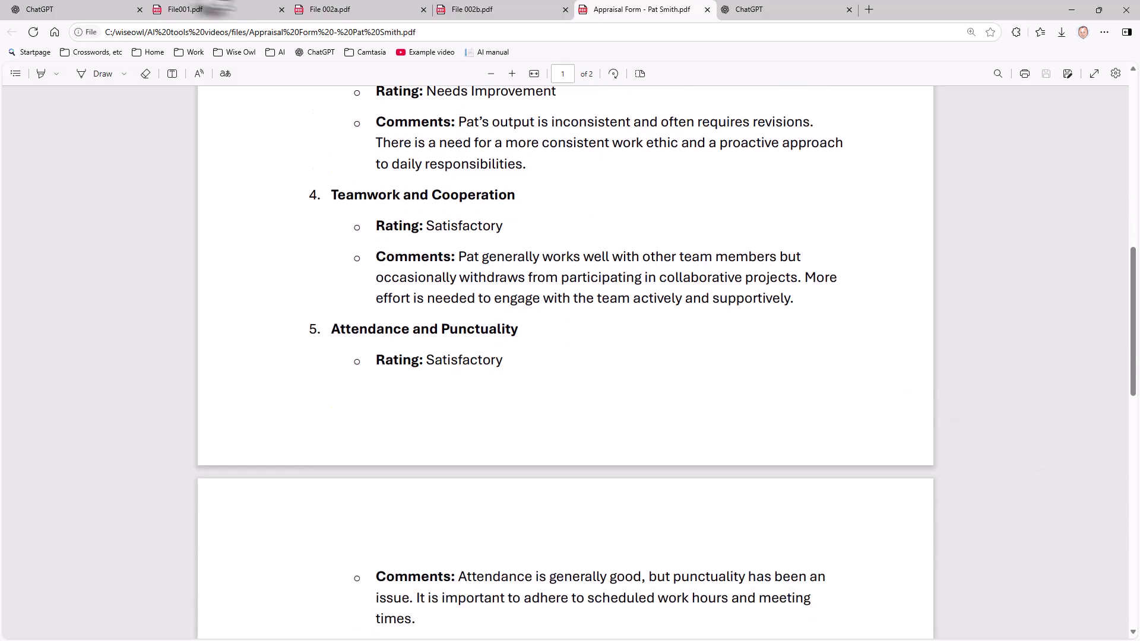
- Attach the employee appraisal form PDF from the files folder to the new ChatGPT chat
left_click(72, 5)
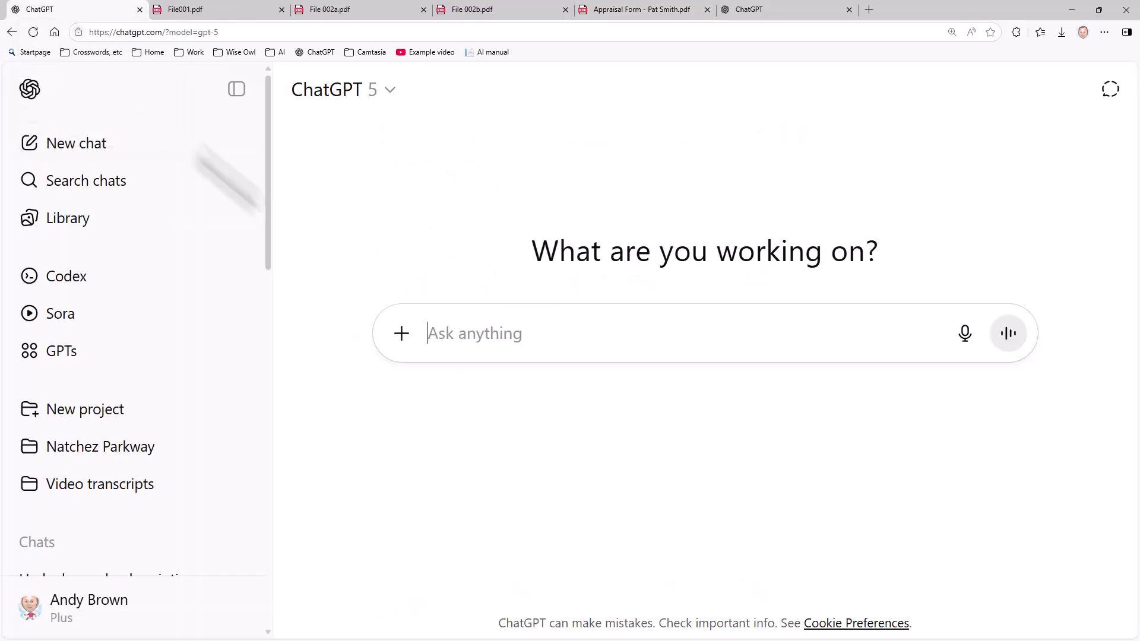
left_click(401, 333)
left_click(444, 391)
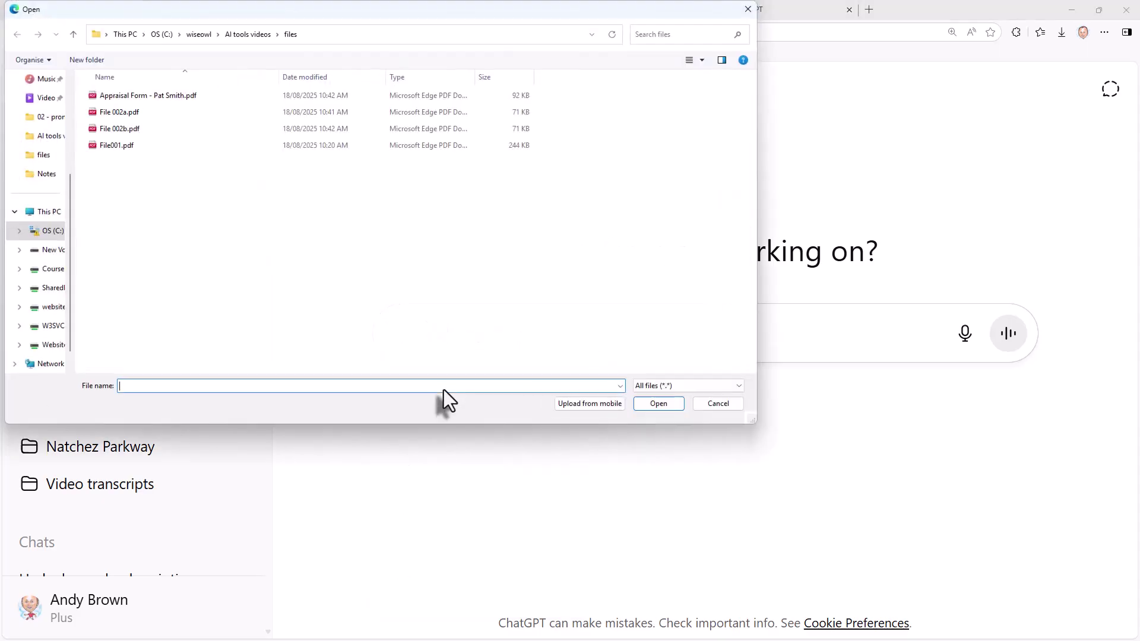
double_click(125, 95)
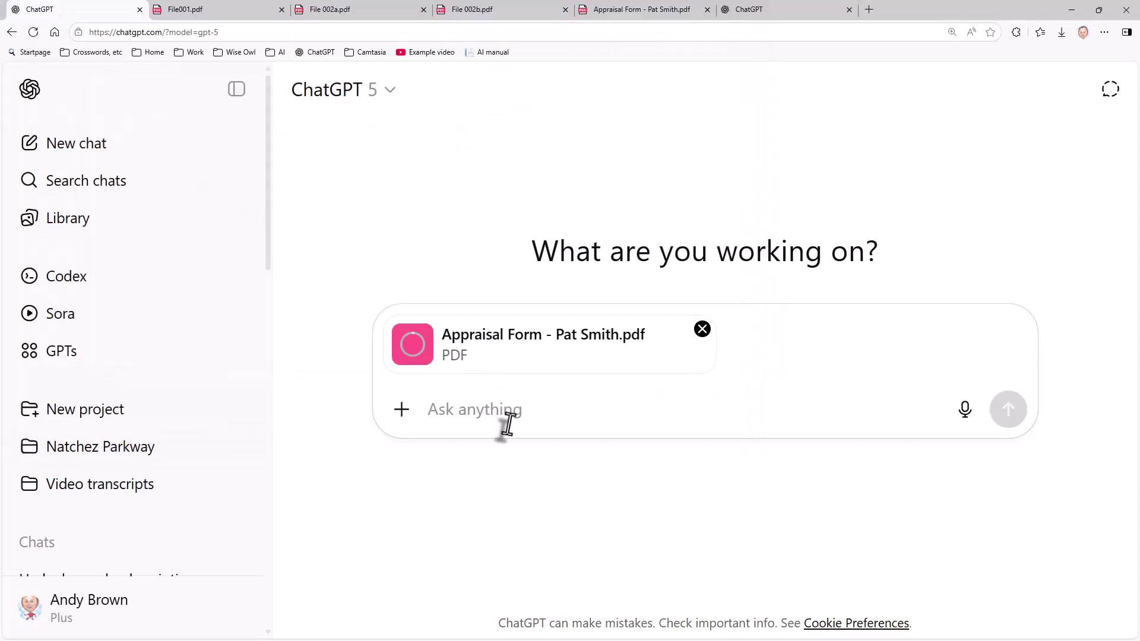
- Ask ChatGPT how it would rate the employee's performance based on the attached appraisal form
type("How would y")
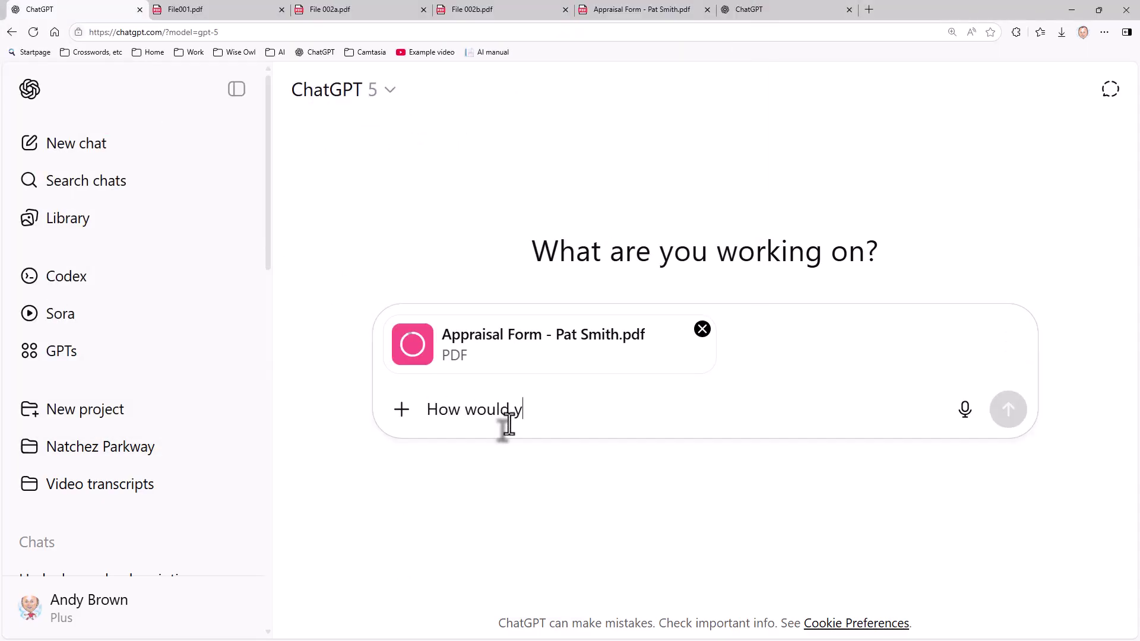
type("ou rate Pat Sm")
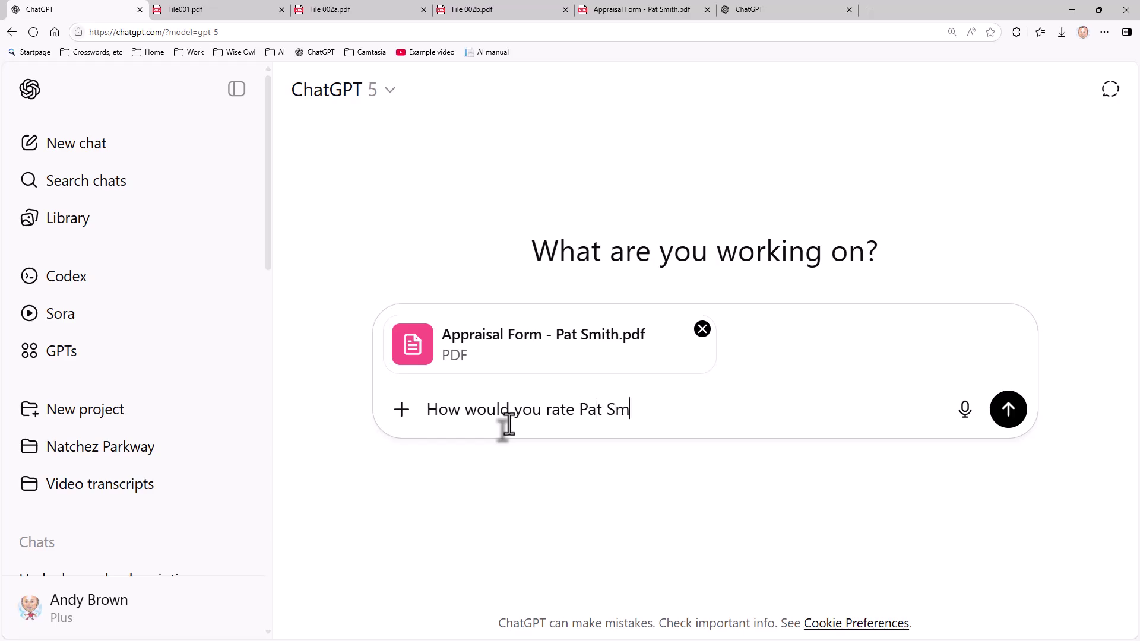
type("ith's performance?")
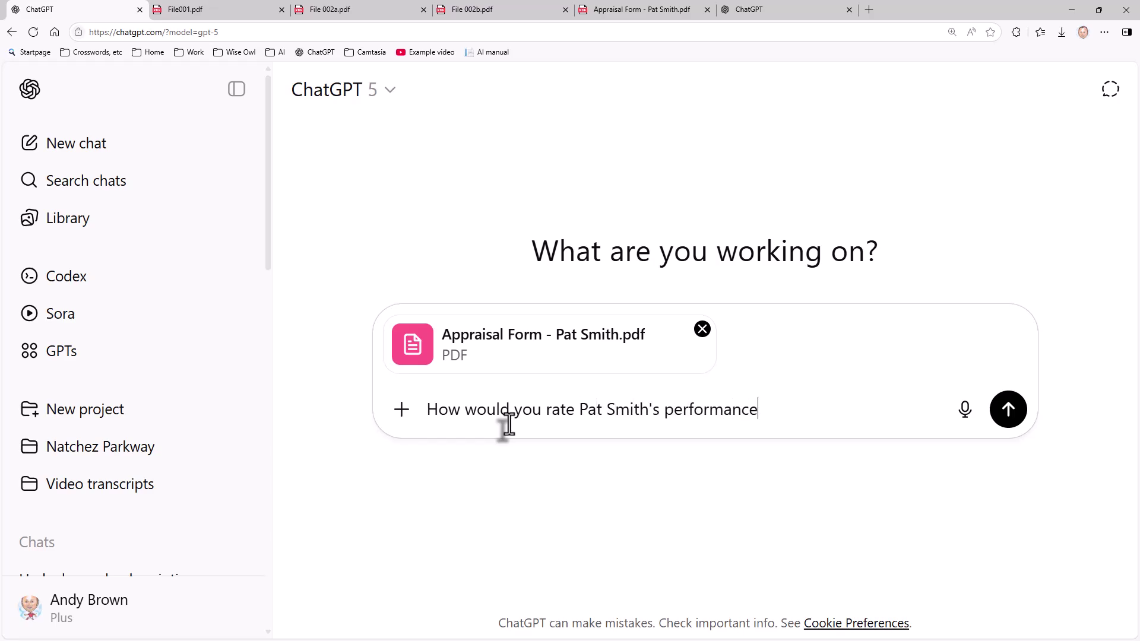
key("Return")
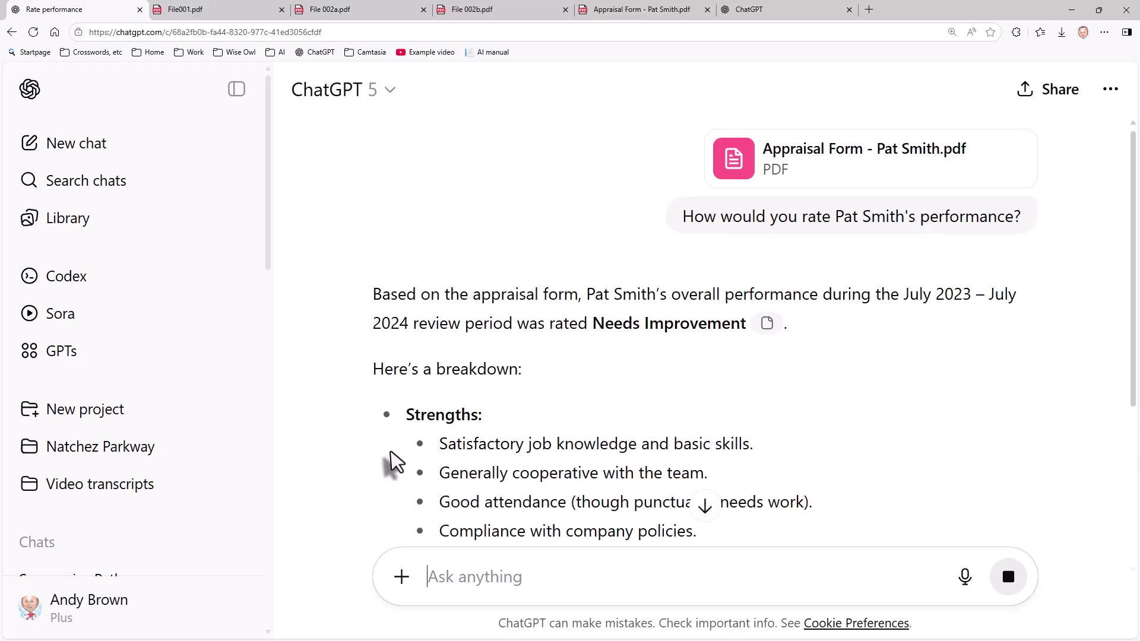
- Review the strengths, weaknesses and reviewer's summary in the reply, and highlight the overall "below expectations" rating
scroll(389, 462, "down", 3)
scroll(391, 461, "down", 1)
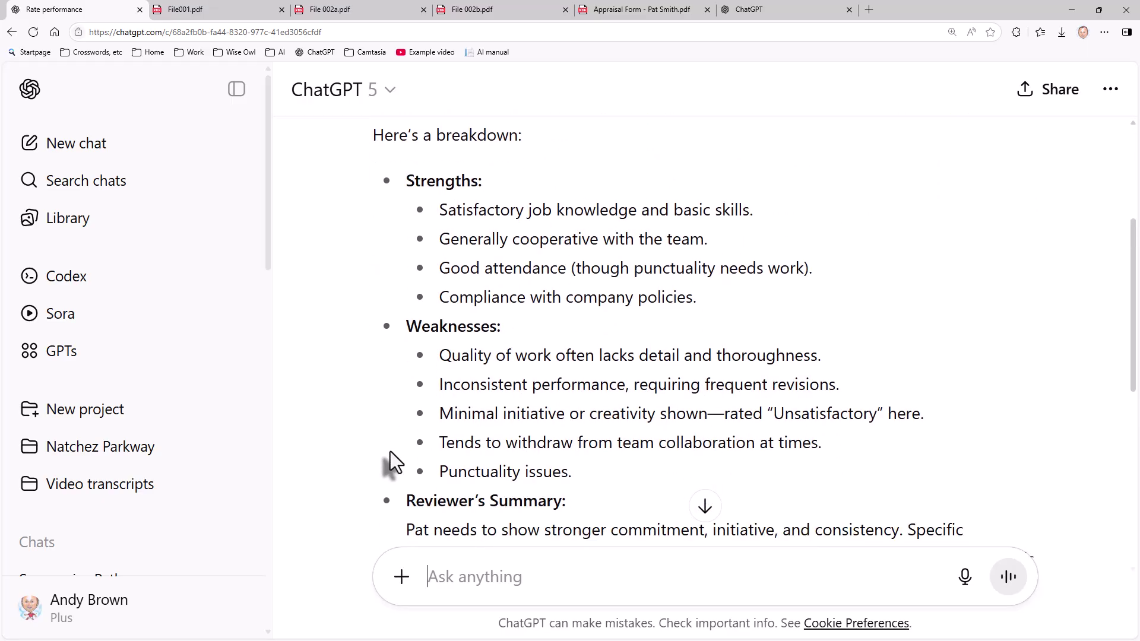
scroll(374, 464, "down", 3)
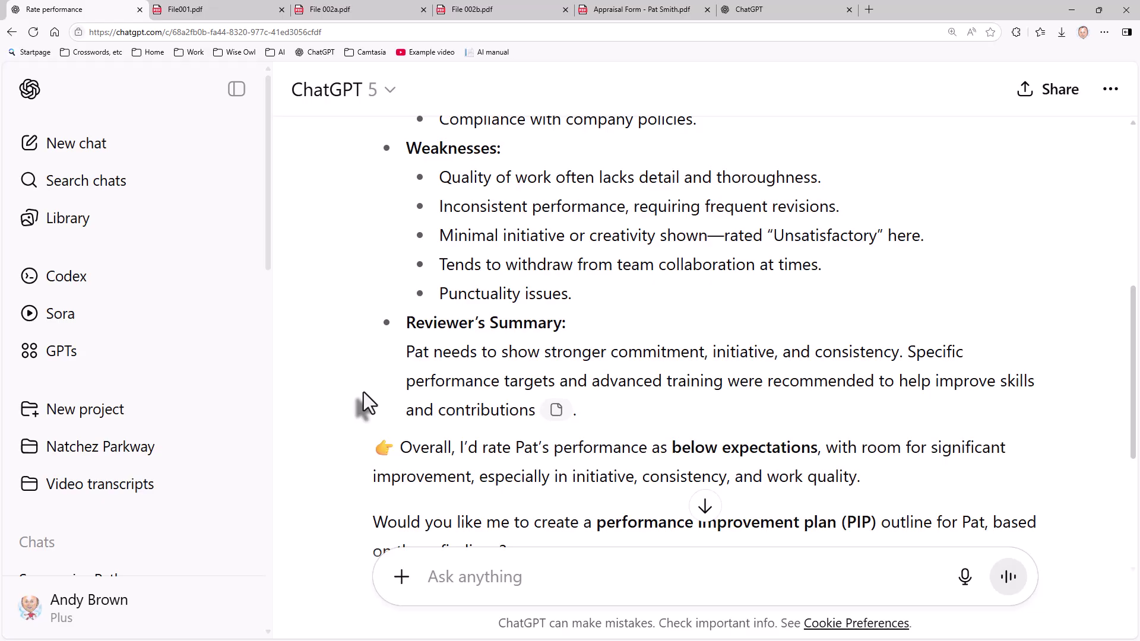
scroll(363, 392, "down", 2)
left_click_drag(677, 330, 817, 330)
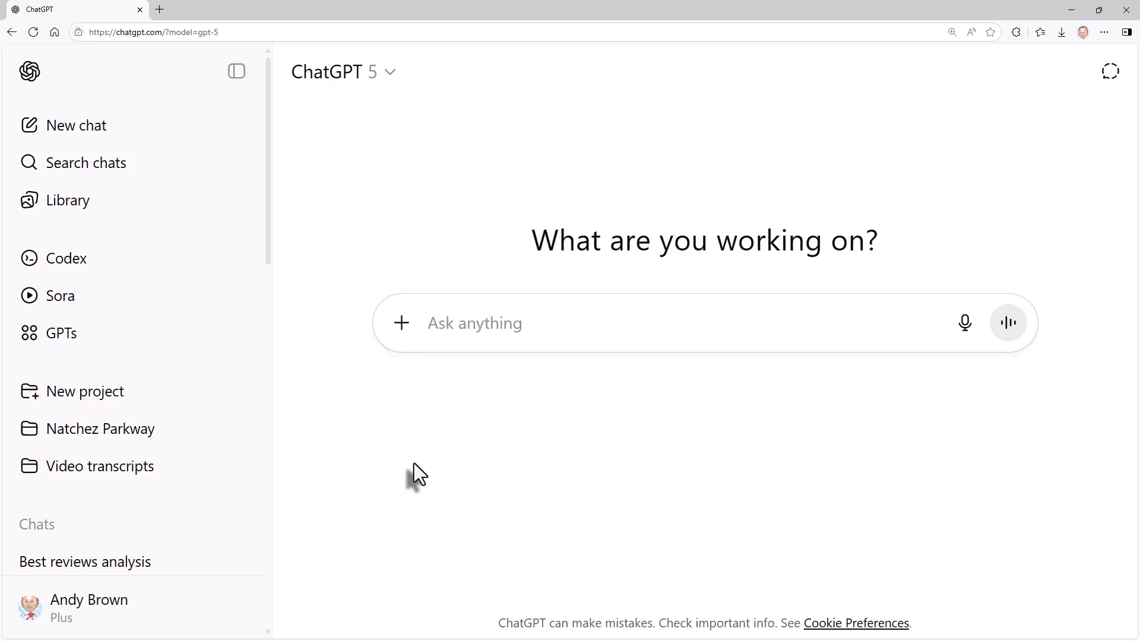
- Attach Cat contract.docx from the 365 files folder to the empty ChatGPT chat
left_click(402, 323)
left_click(432, 376)
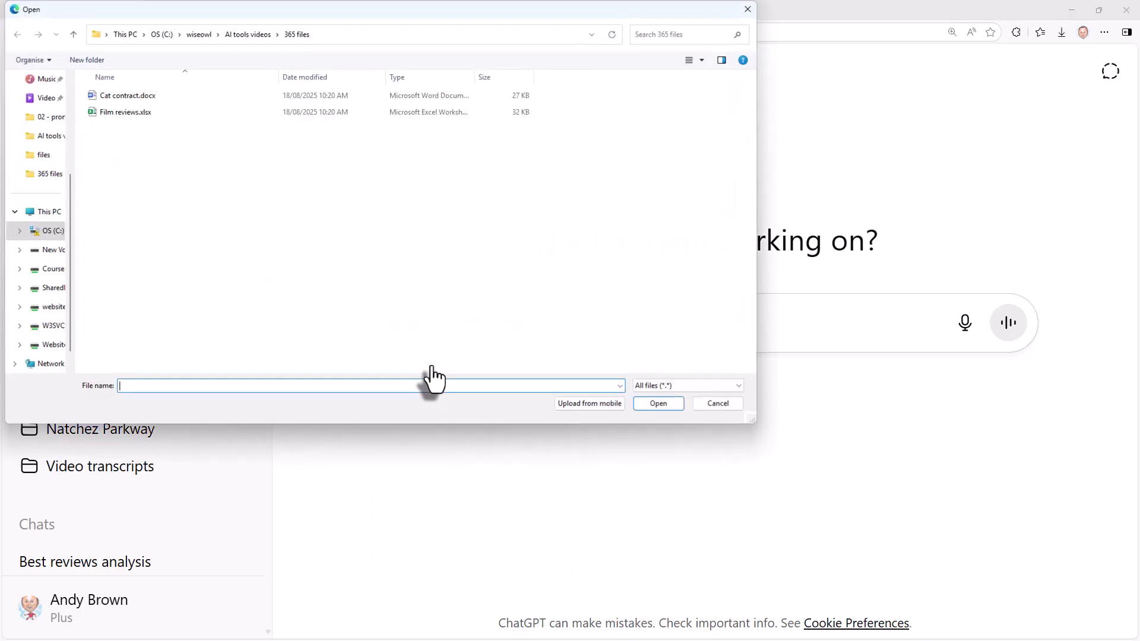
left_click(127, 95)
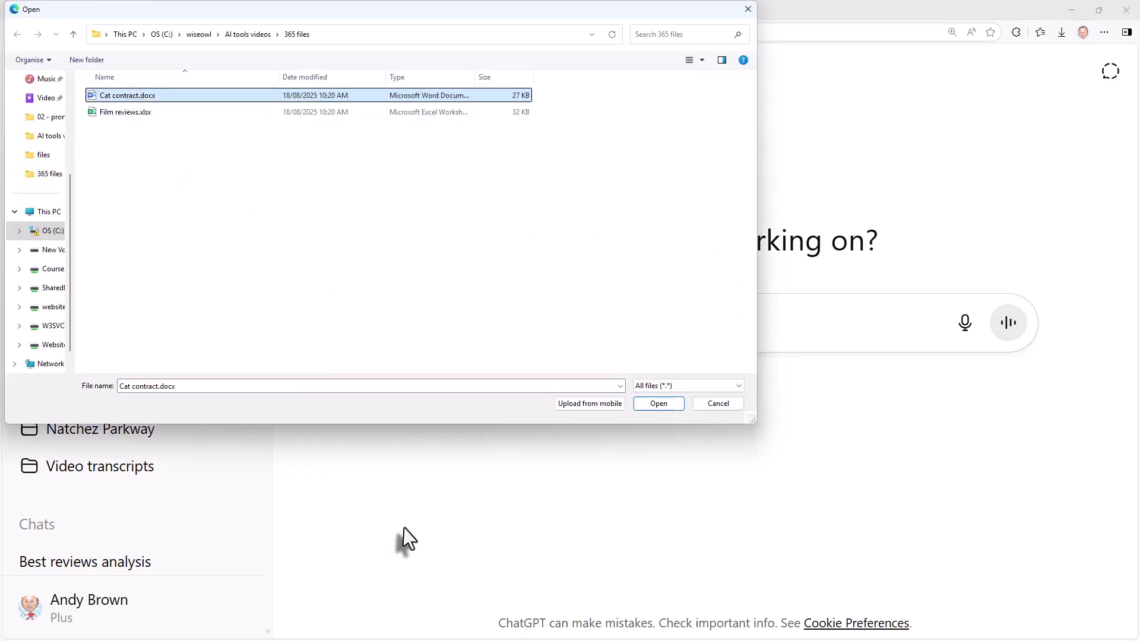
left_click(656, 404)
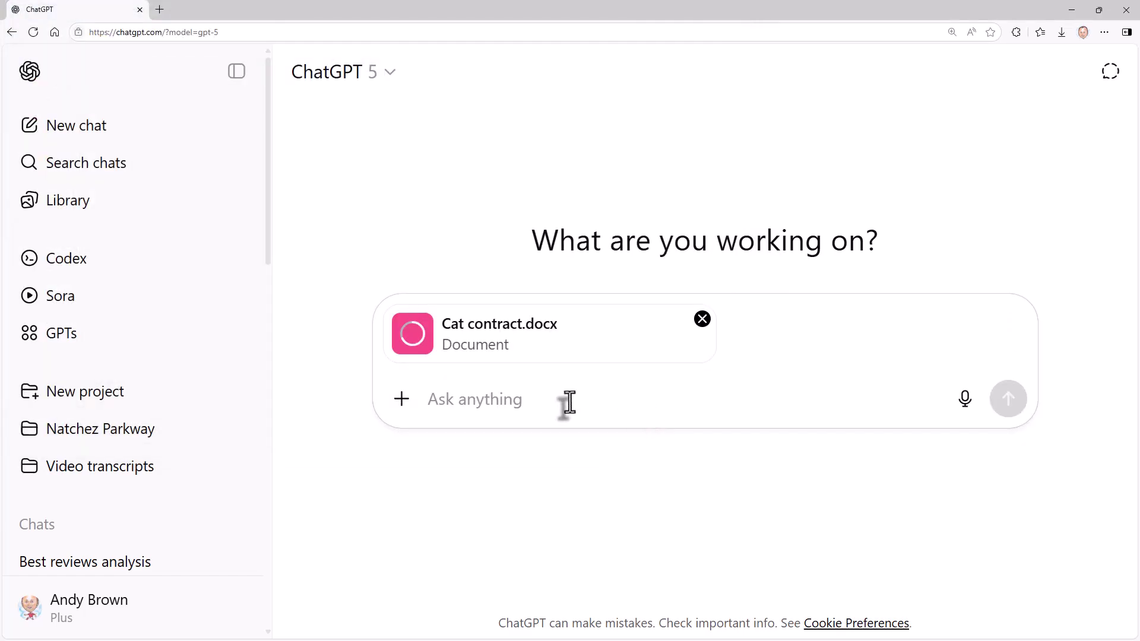
- Submit the copied prompt requesting a table of all sentences in the document with their word and letter counts, and nothing else
right_click(569, 402)
left_click(611, 510)
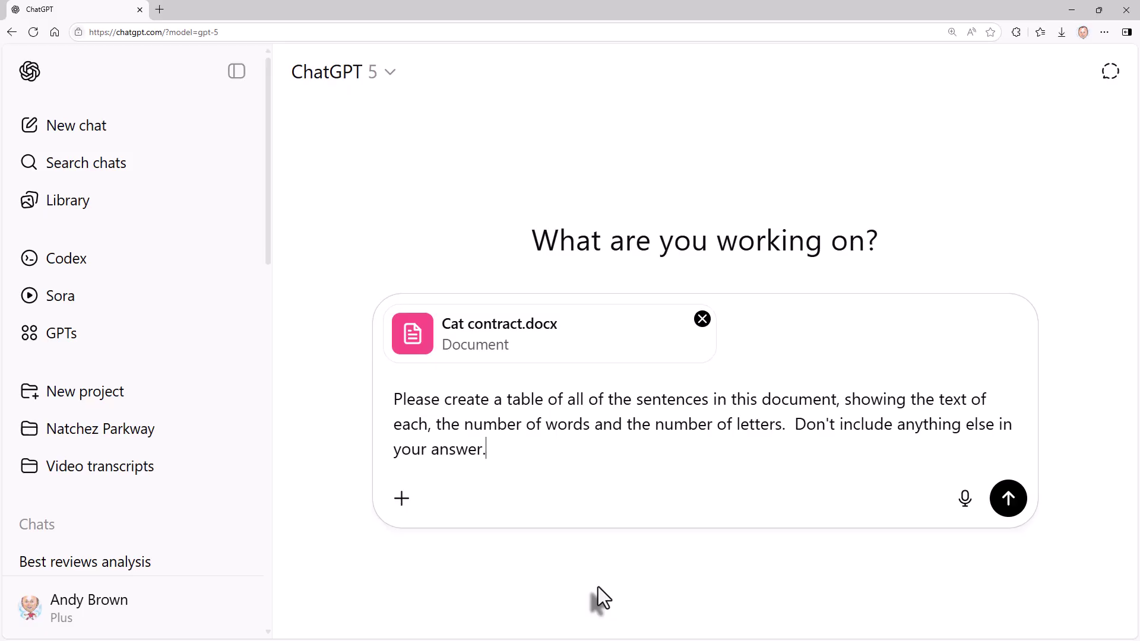
left_click(1008, 499)
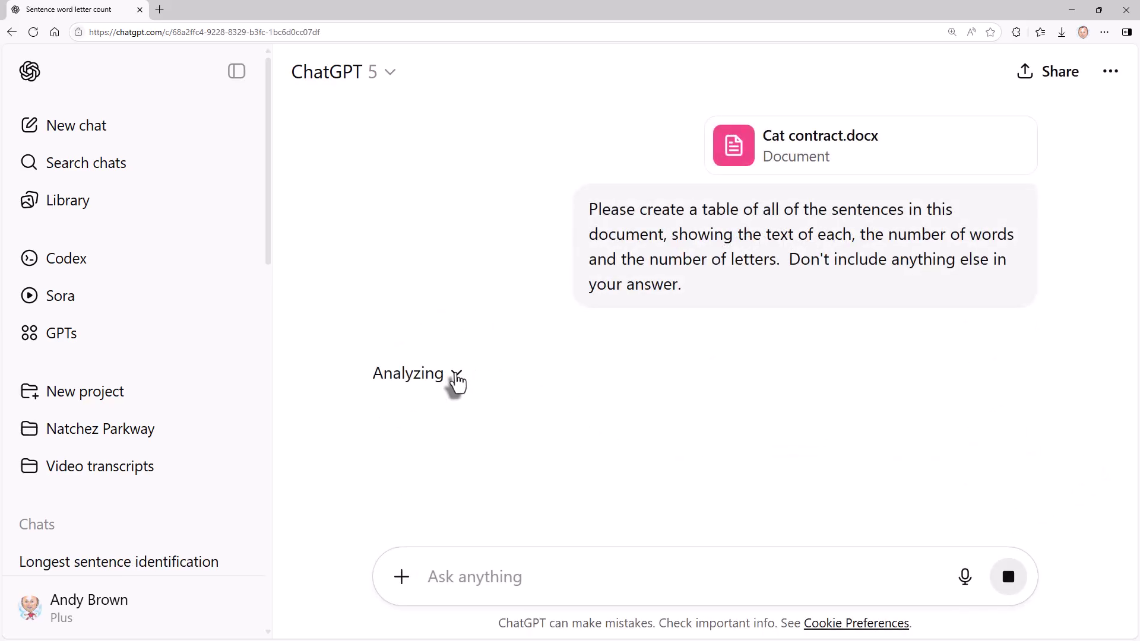
- Expand the analysis details and examine the Python code used to extract and count the contract's sentences
left_click(455, 374)
scroll(342, 458, "down", 5)
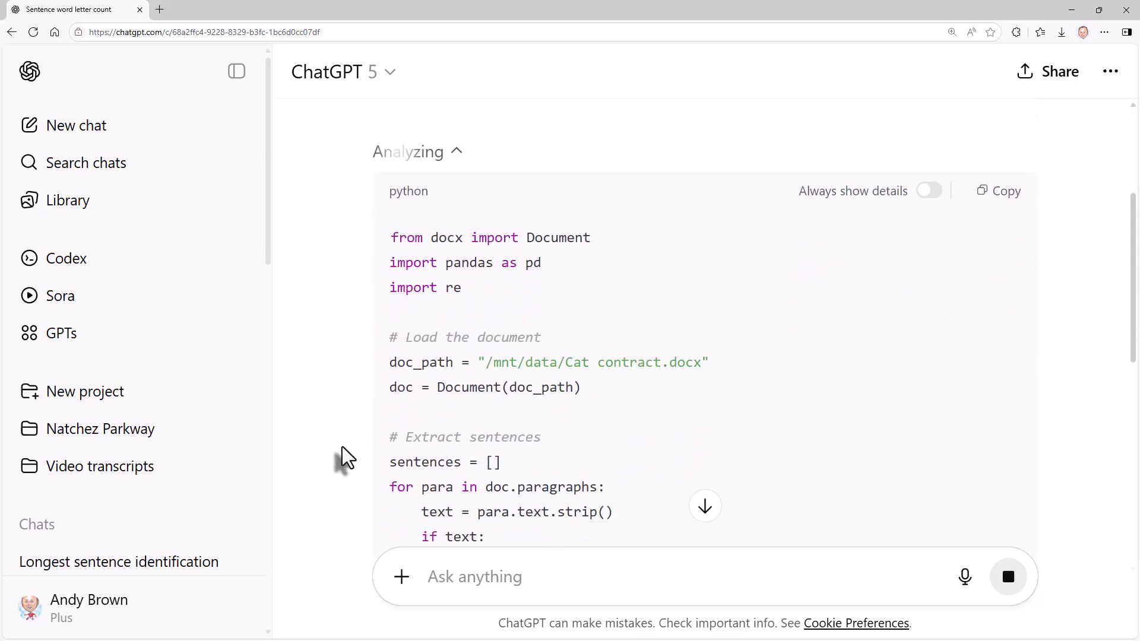
scroll(341, 458, "up", 3)
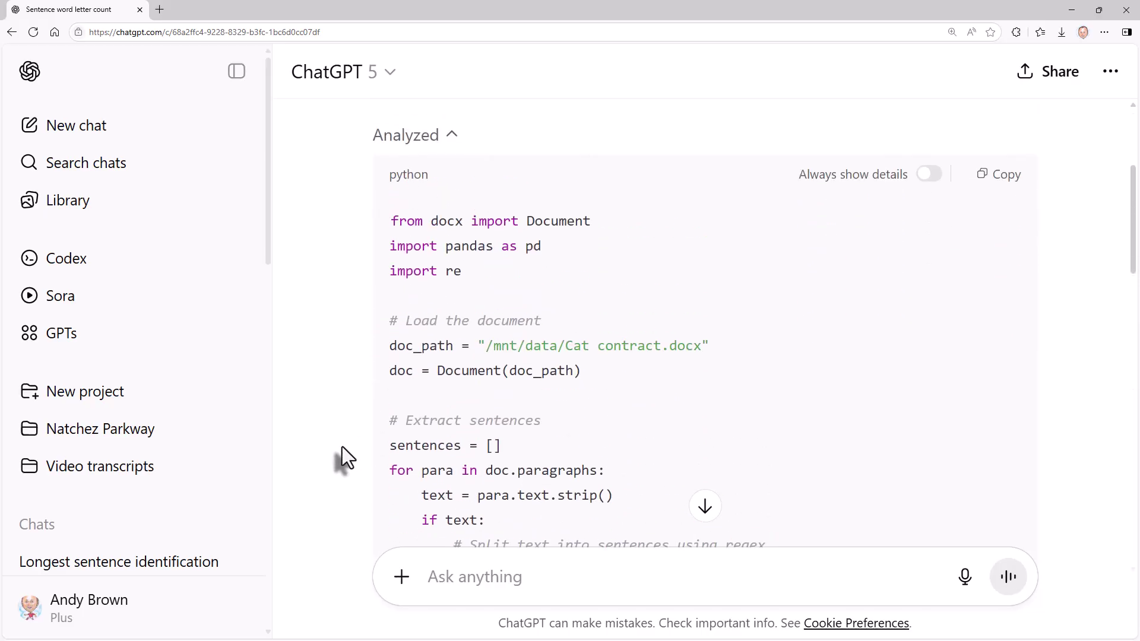
scroll(342, 457, "down", 1)
scroll(342, 446, "down", 10)
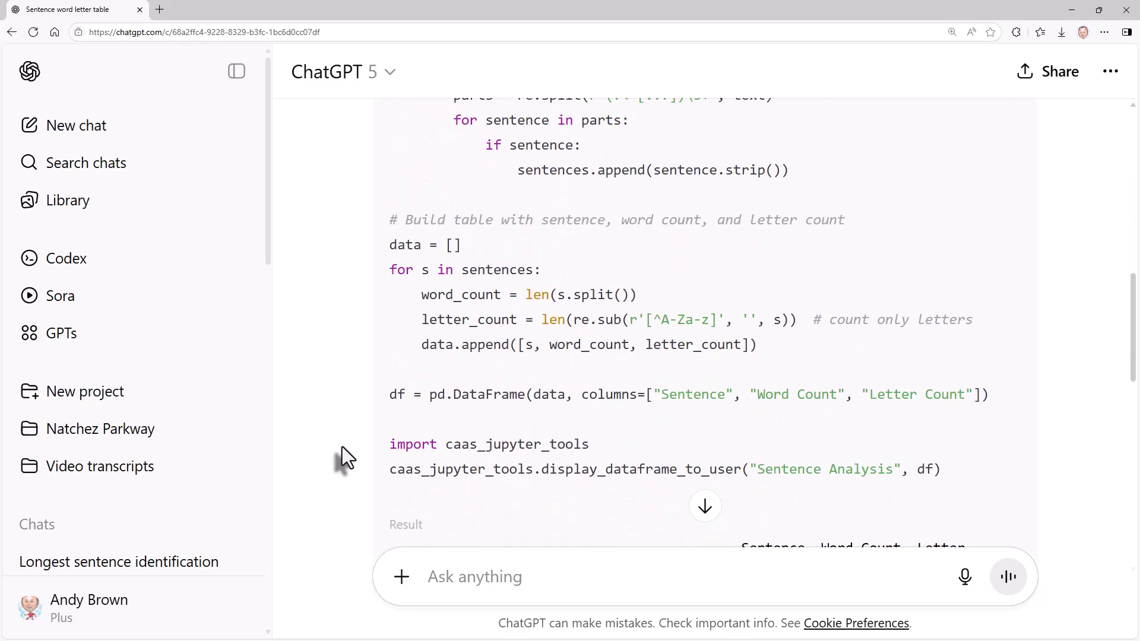
scroll(342, 446, "down", 2)
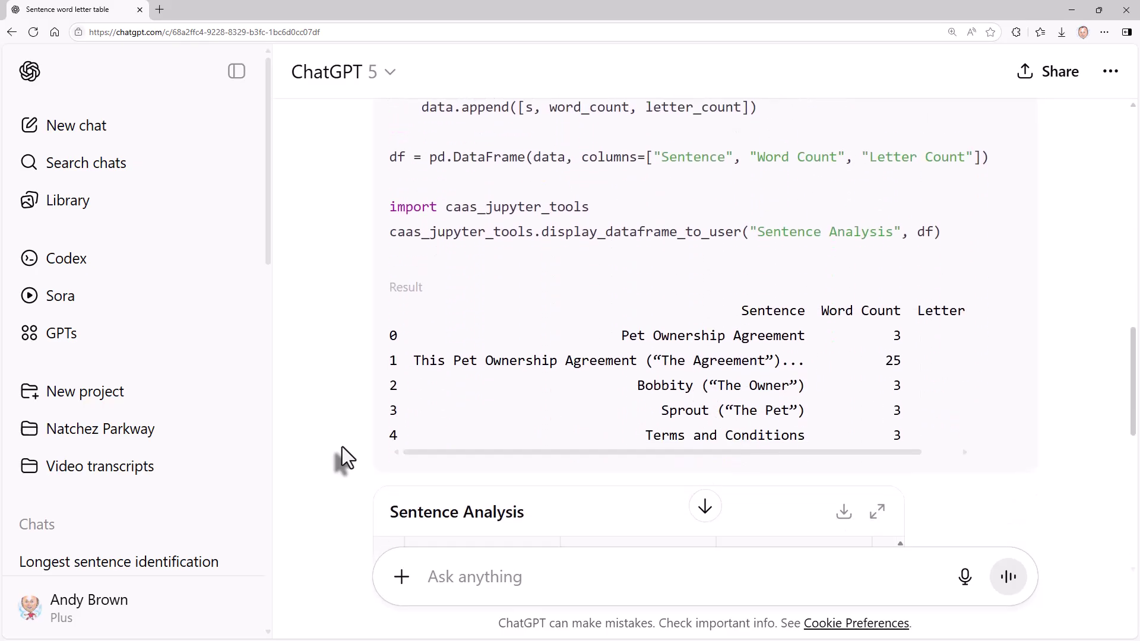
scroll(342, 446, "up", 12)
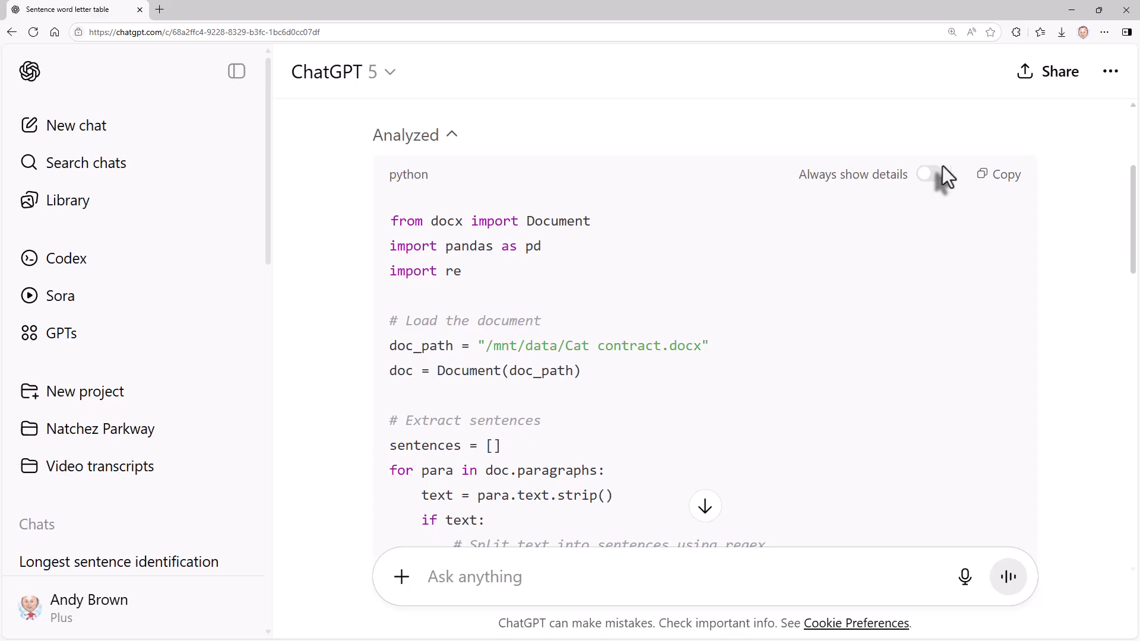
- Examine the Sentence Analysis table with its sentence, word count and letter count columns
scroll(311, 244, "down", 15)
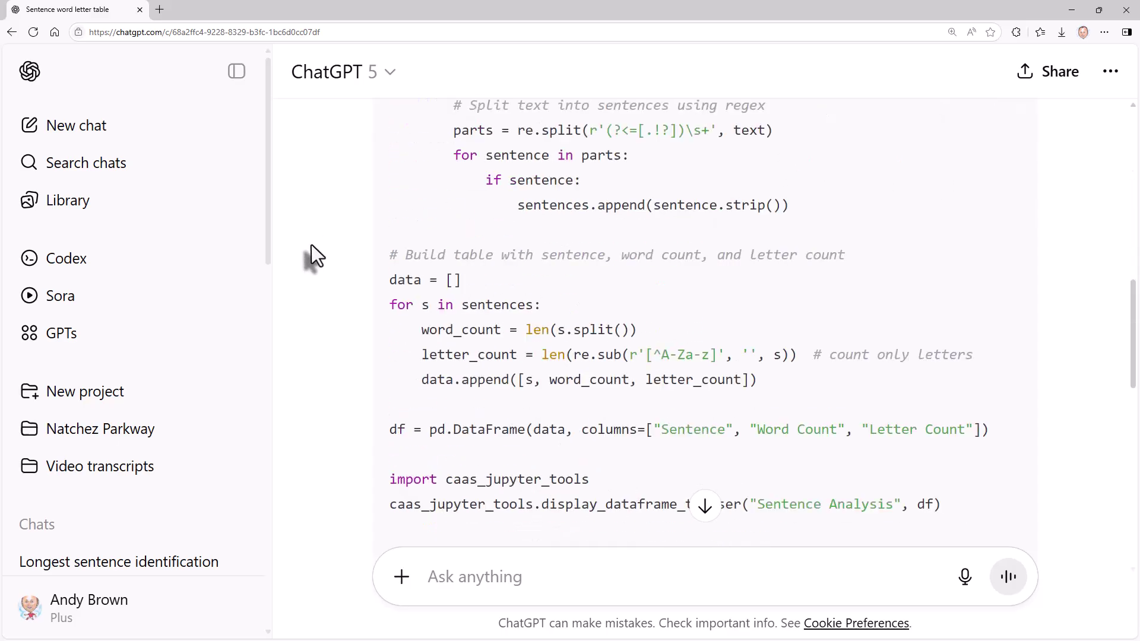
scroll(311, 245, "down", 5)
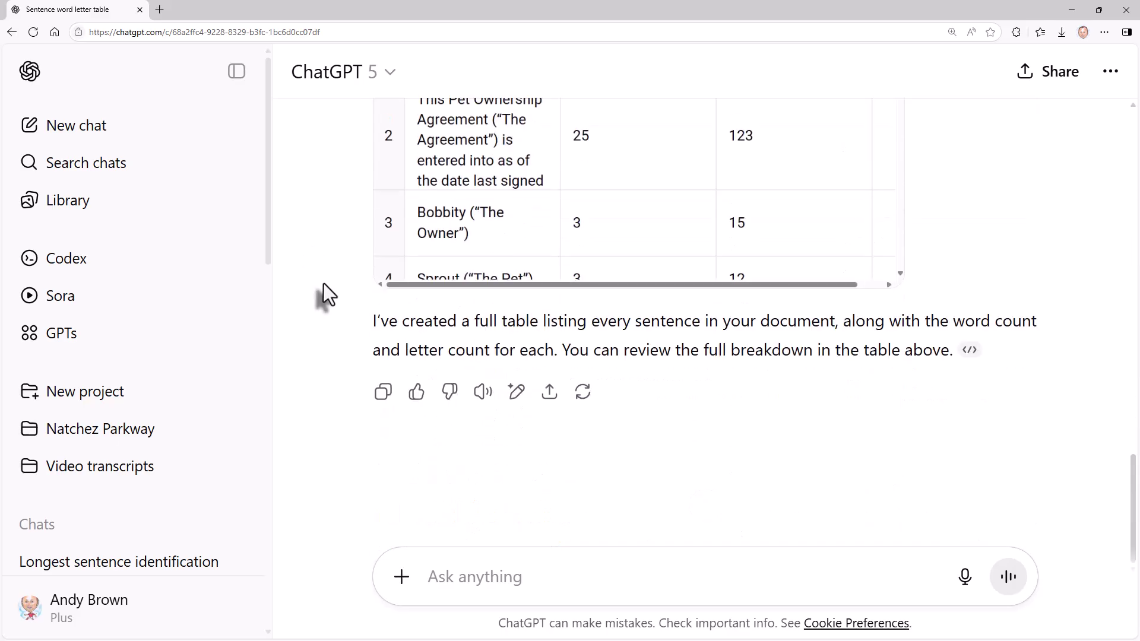
scroll(323, 283, "up", 4)
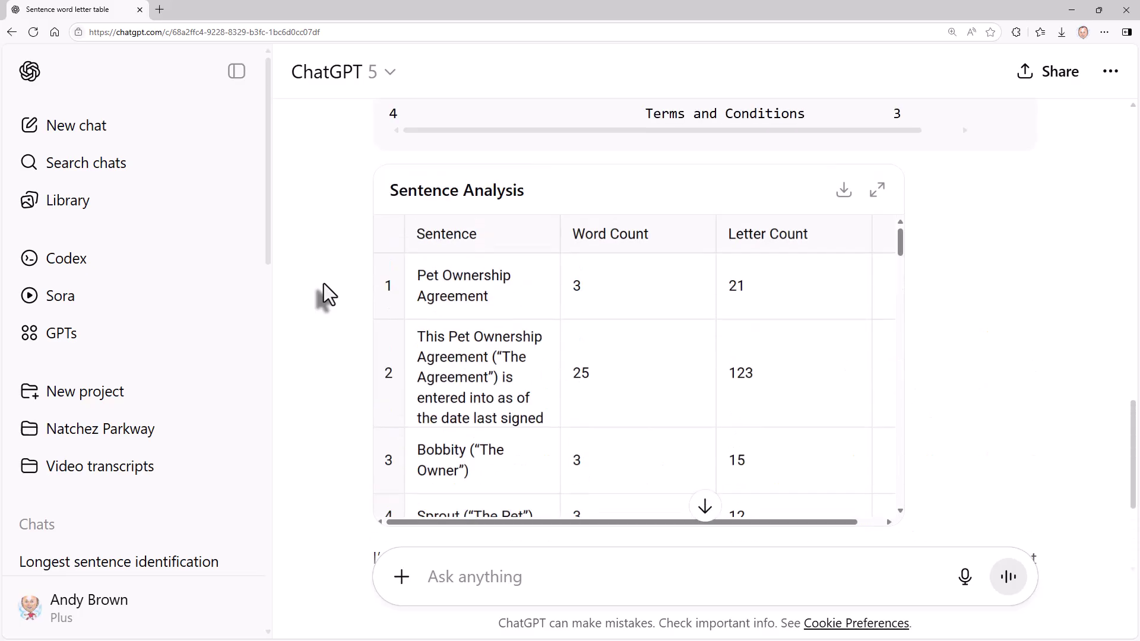
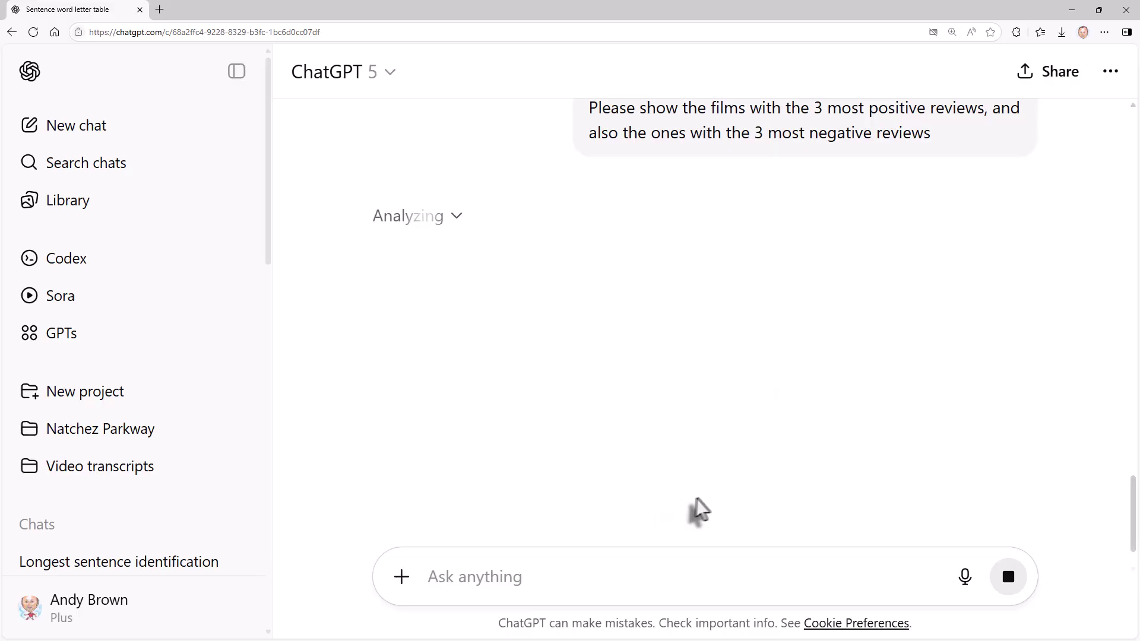
- Browse the titles and reviews in the attached Film Reviews spreadsheet preview
scroll(706, 502, "up", 5)
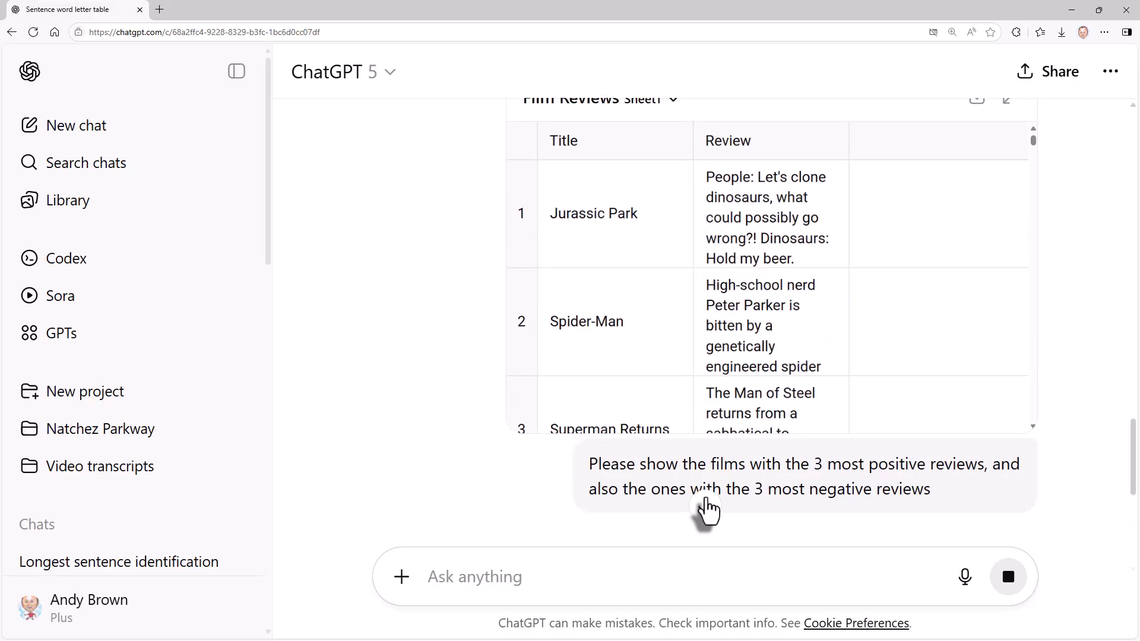
scroll(845, 255, "down", 15)
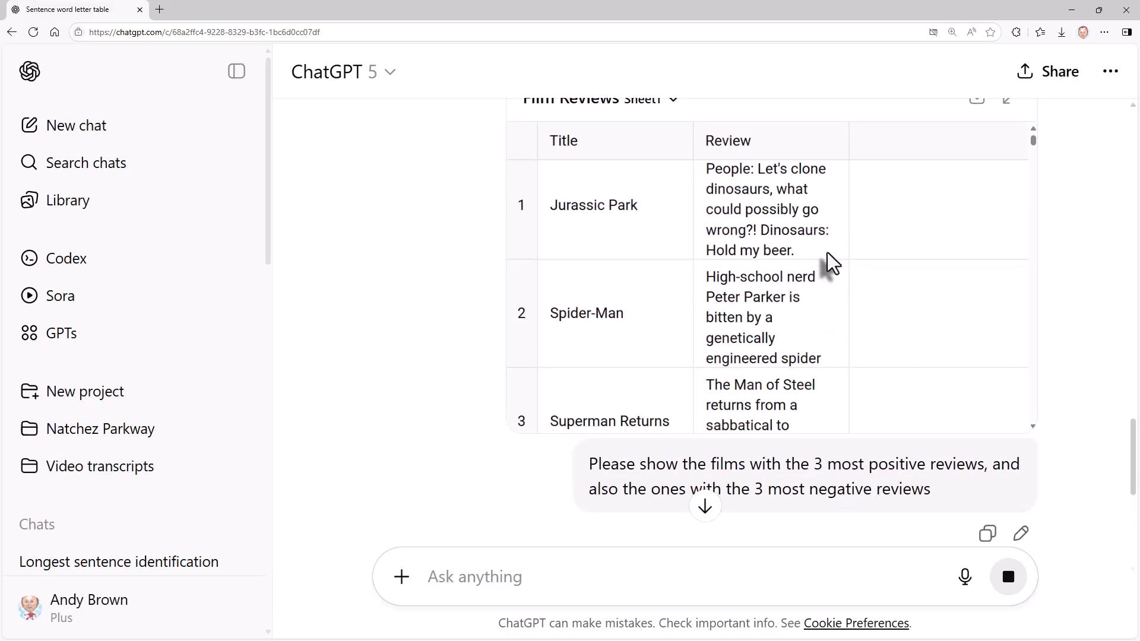
scroll(831, 263, "down", 12)
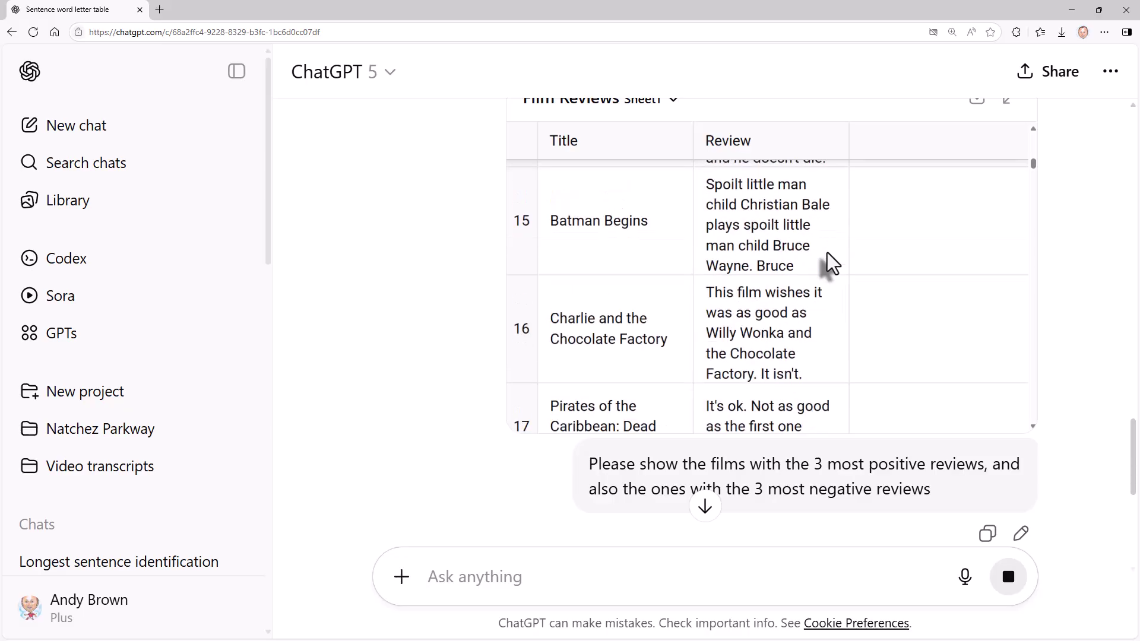
scroll(831, 263, "down", 2)
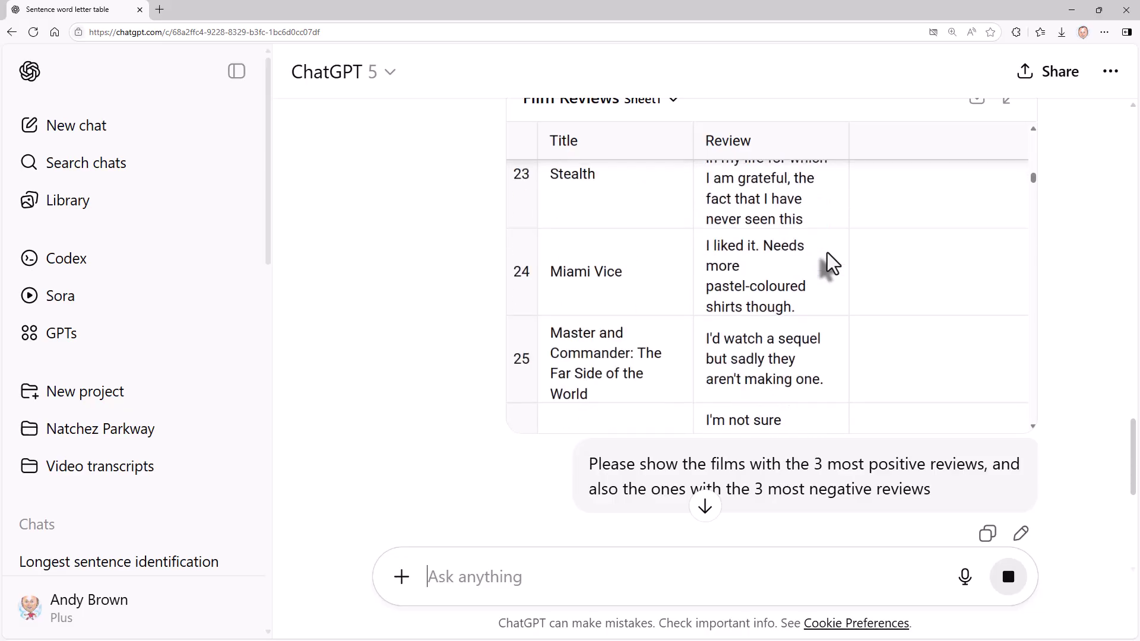
scroll(831, 263, "down", 5)
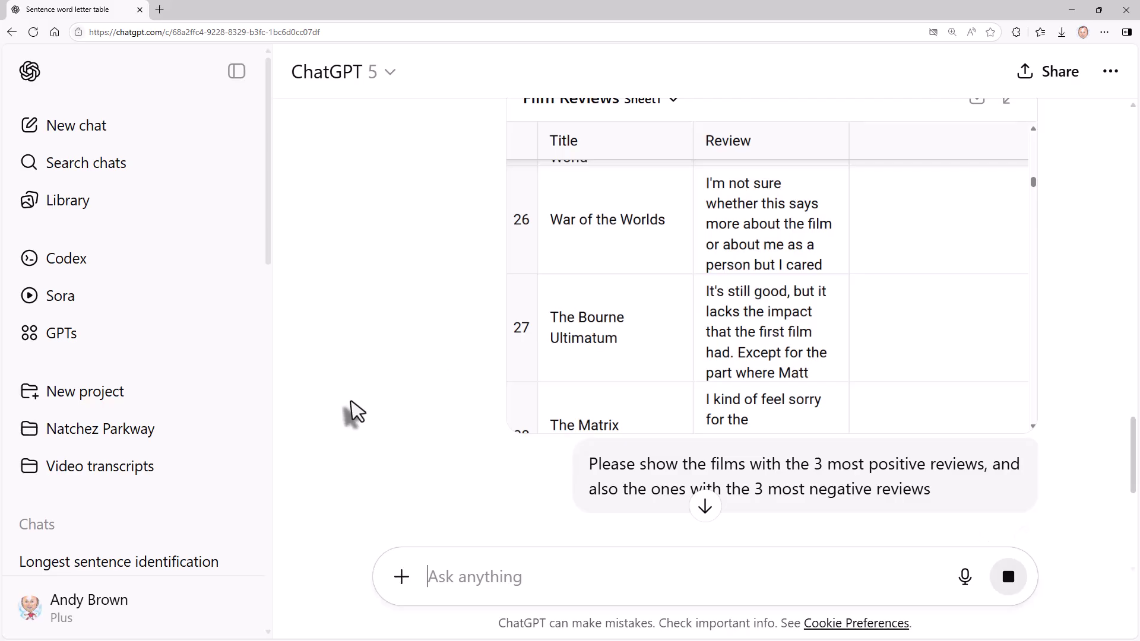
- Read the three most positive and three most negative reviews in the reply, and highlight the Die Hard review quote
scroll(336, 415, "down", 4)
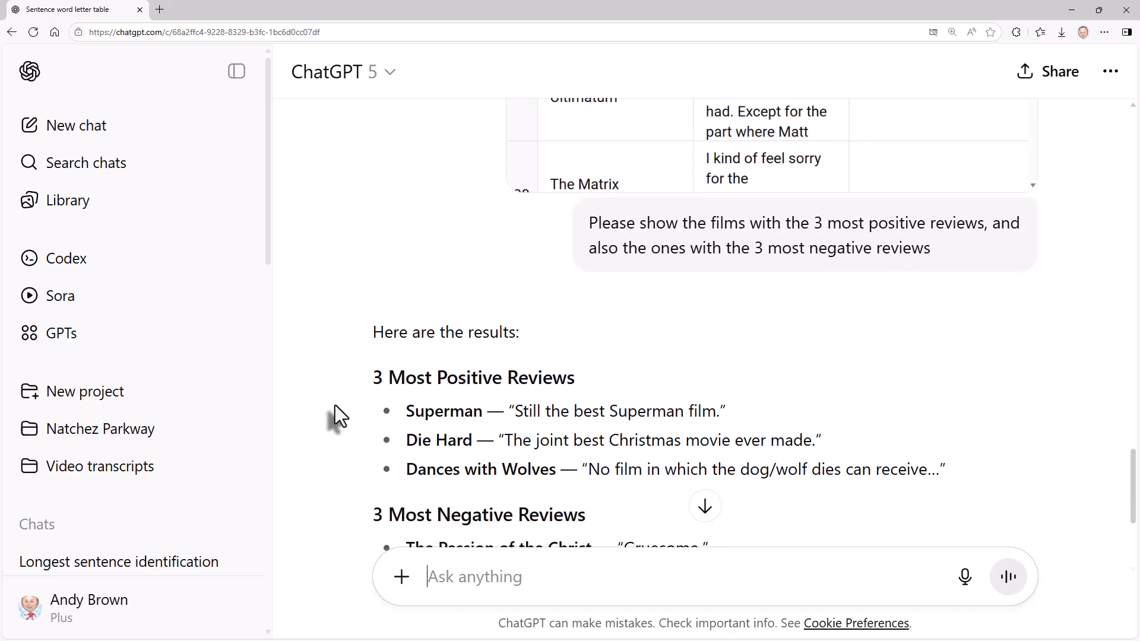
scroll(334, 406, "down", 4)
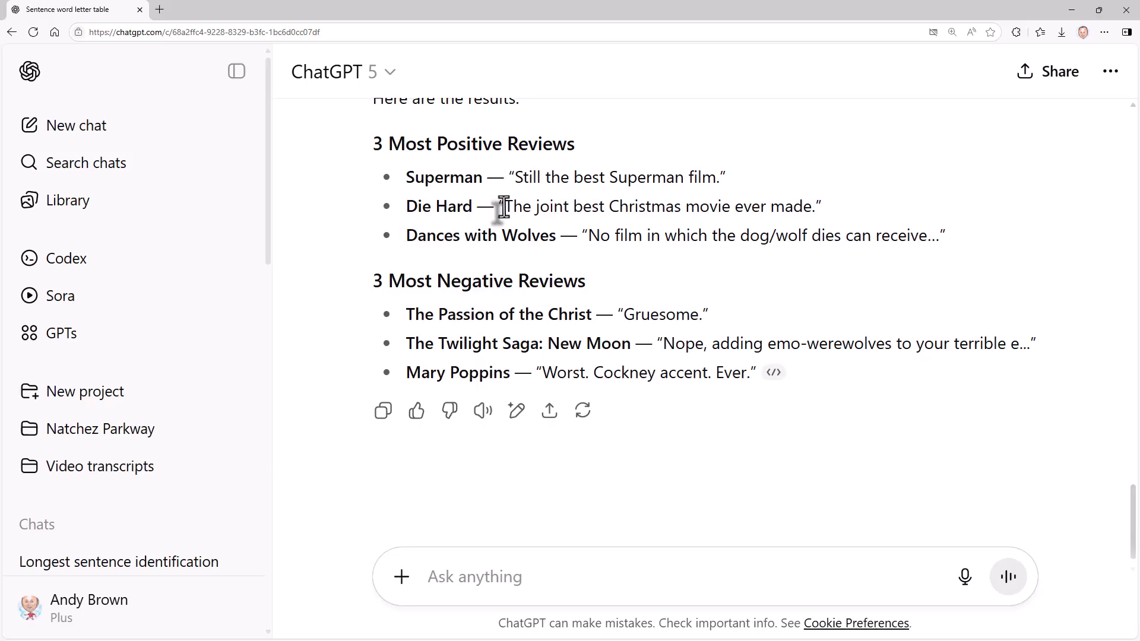
left_click_drag(504, 206, 812, 208)
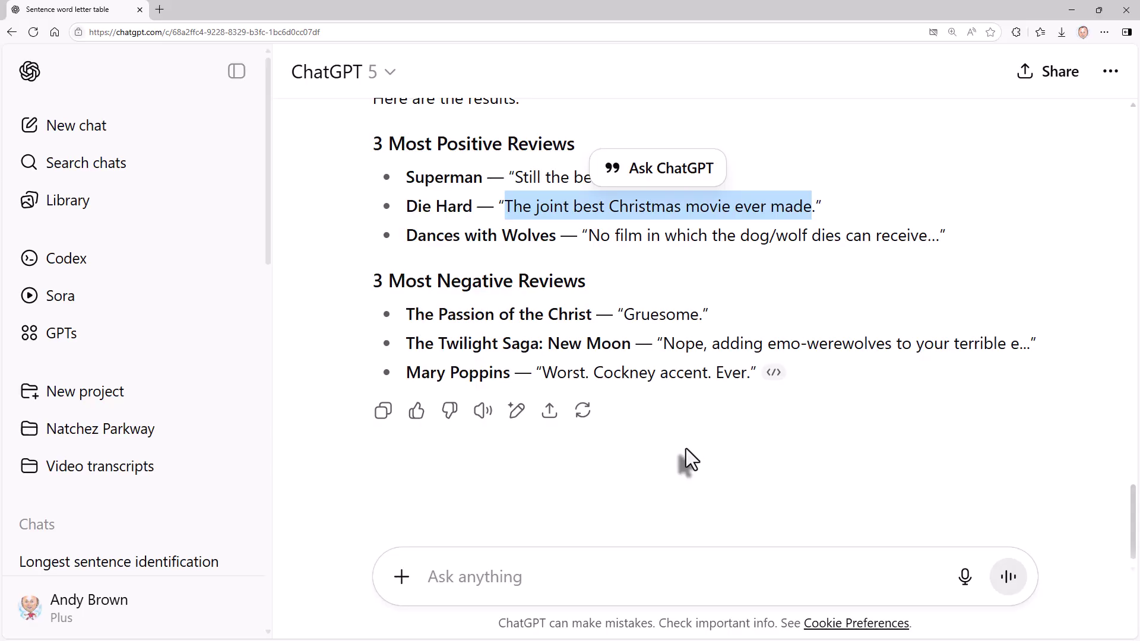
scroll(686, 449, "down", 1)
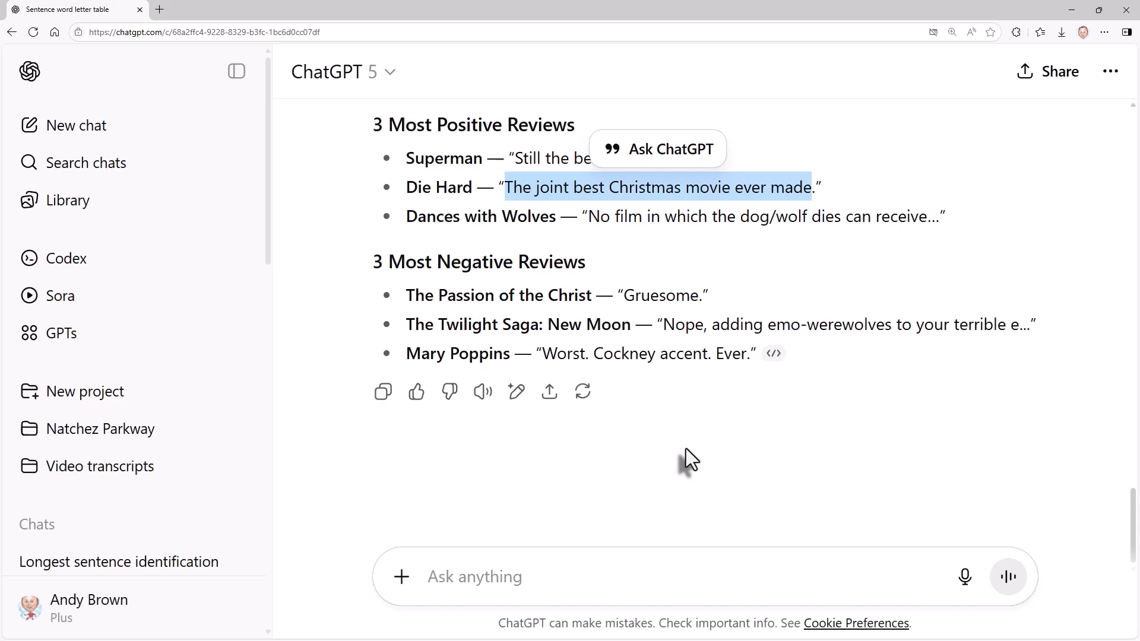
- Open the file picker for adding photos and files, and check which file types its filter offers
left_click(401, 576)
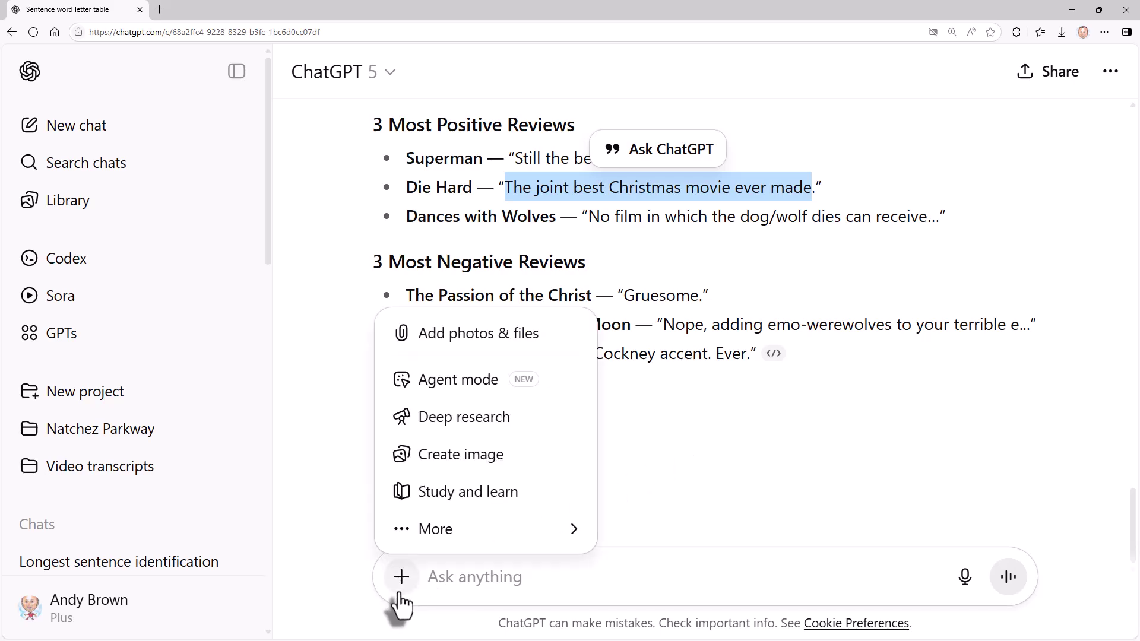
left_click(479, 352)
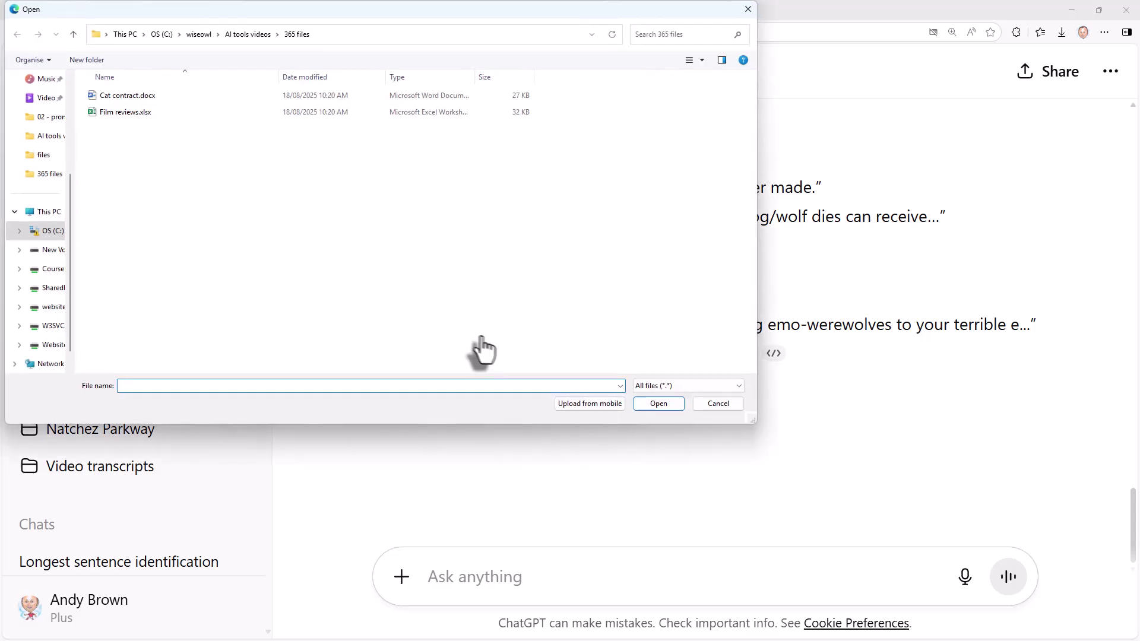
left_click(733, 387)
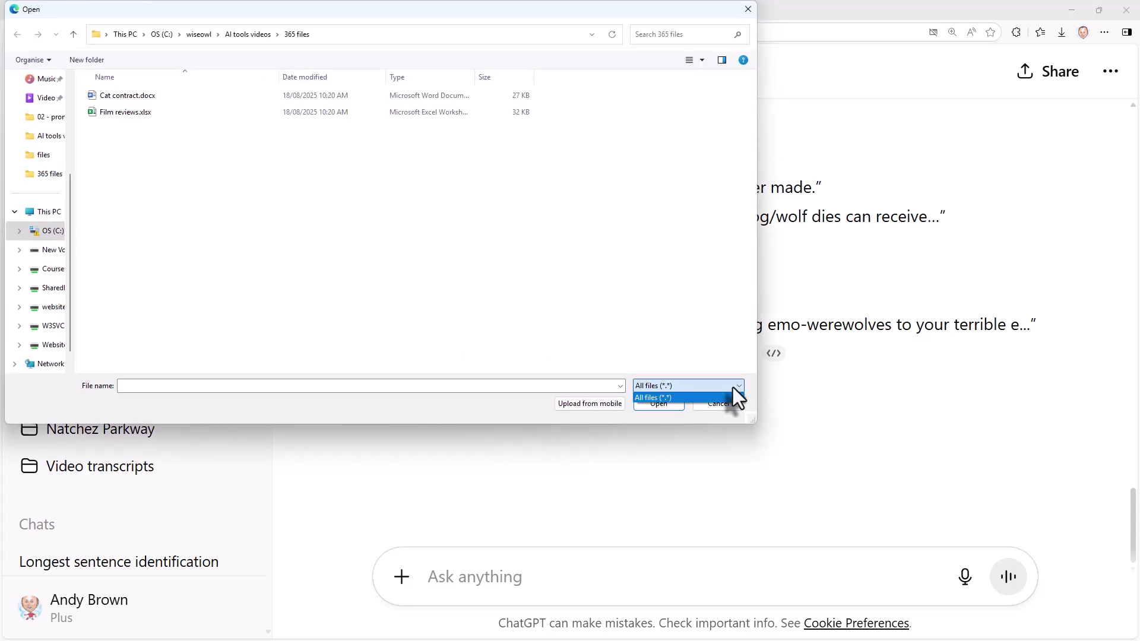
left_click(732, 387)
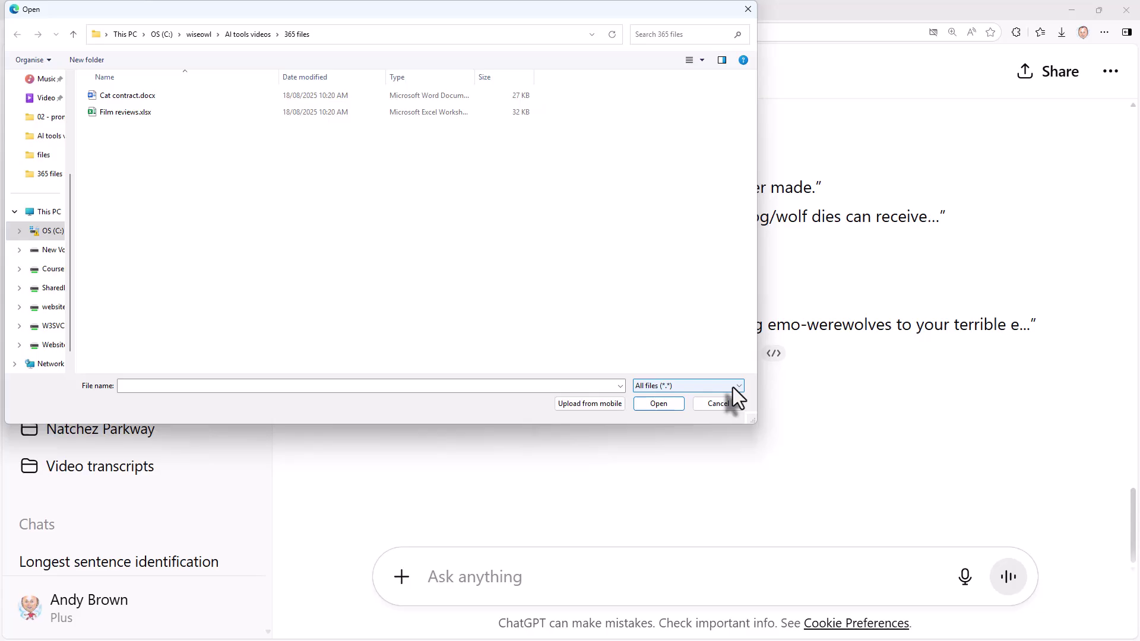
left_click(732, 387)
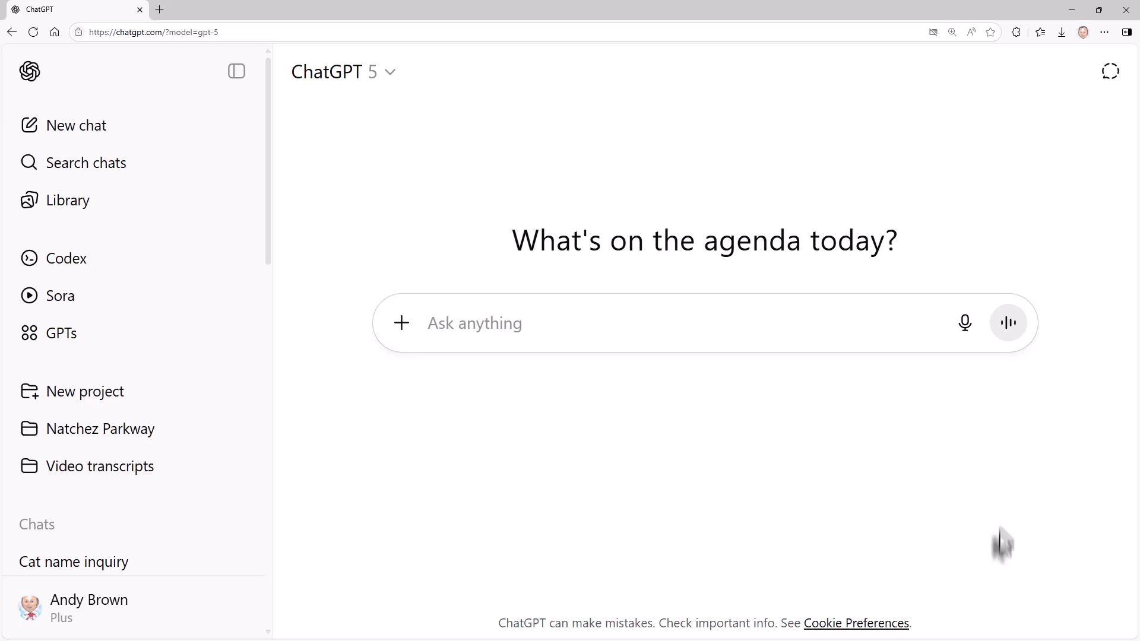
- Dictate and send a question asking whether the multiverse, a giant simulation, unseen dimensions or another theory best explains the double slit experiment and quantum entanglement
left_click(965, 330)
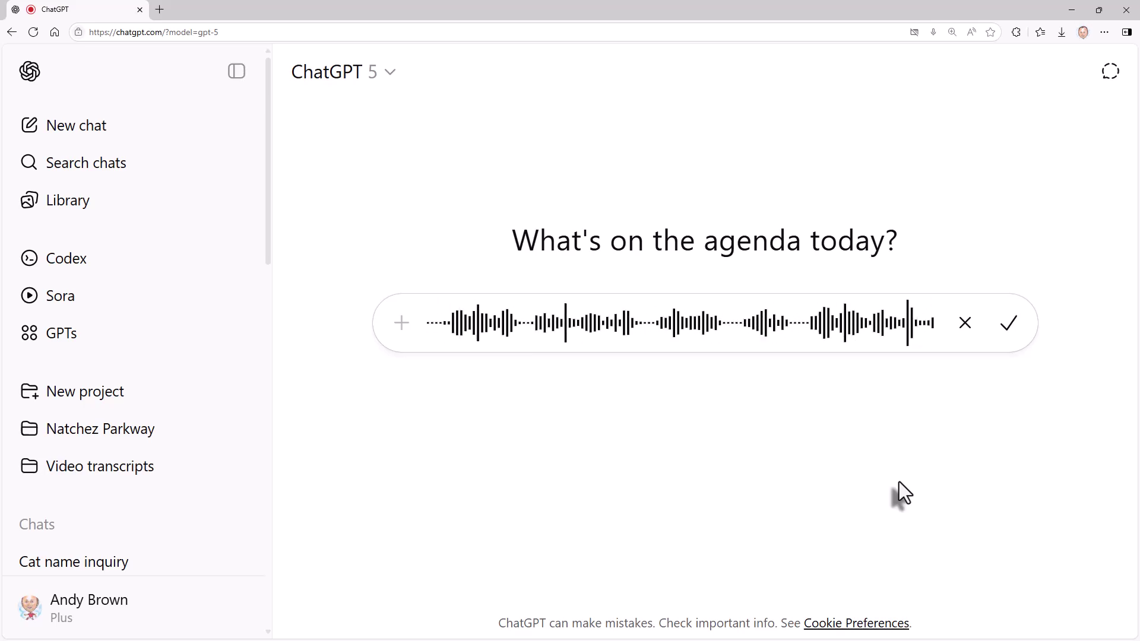
left_click(1008, 328)
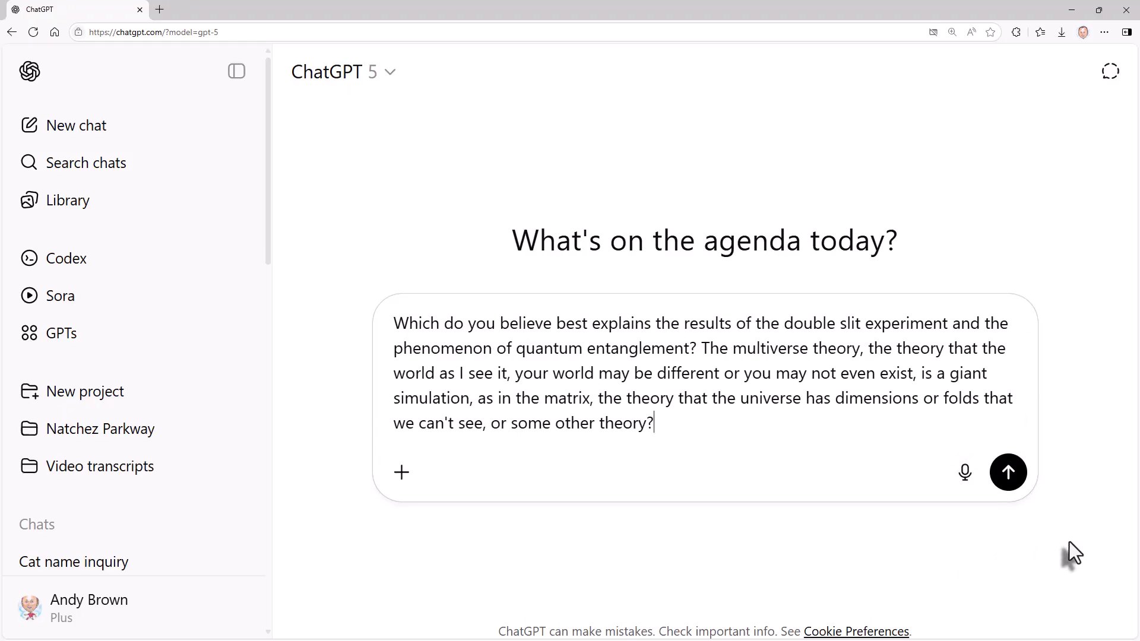
left_click(1007, 471)
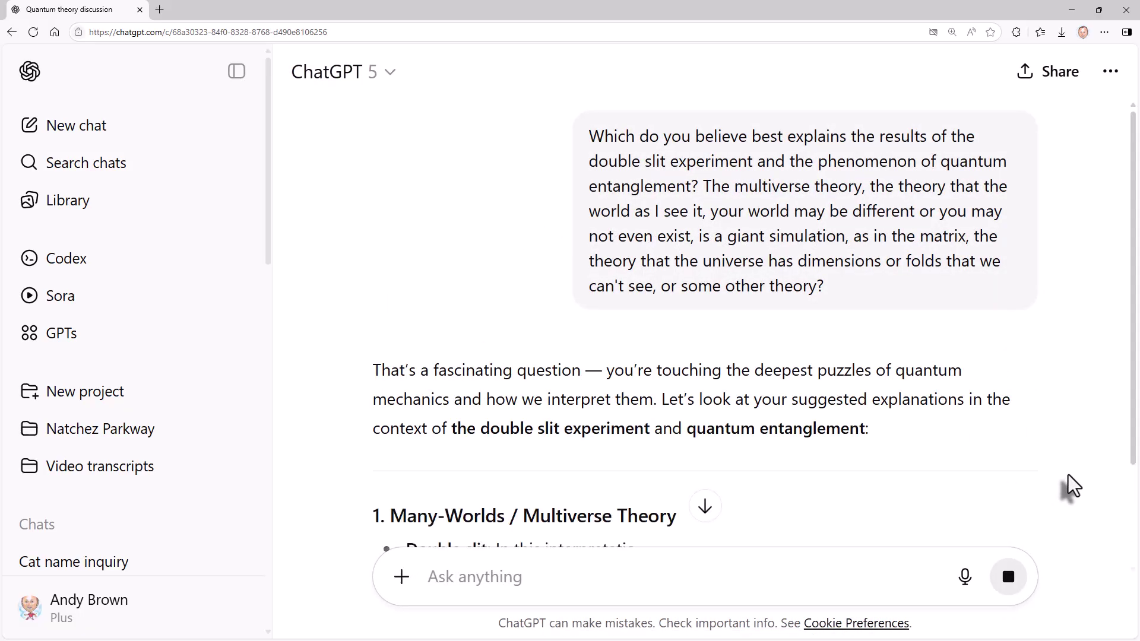
- Read the reply's comparison of the quantum theories and highlight the phrase "Many-Worlds is the cleanest explanation" in its conclusion
scroll(1071, 487, "down", 3)
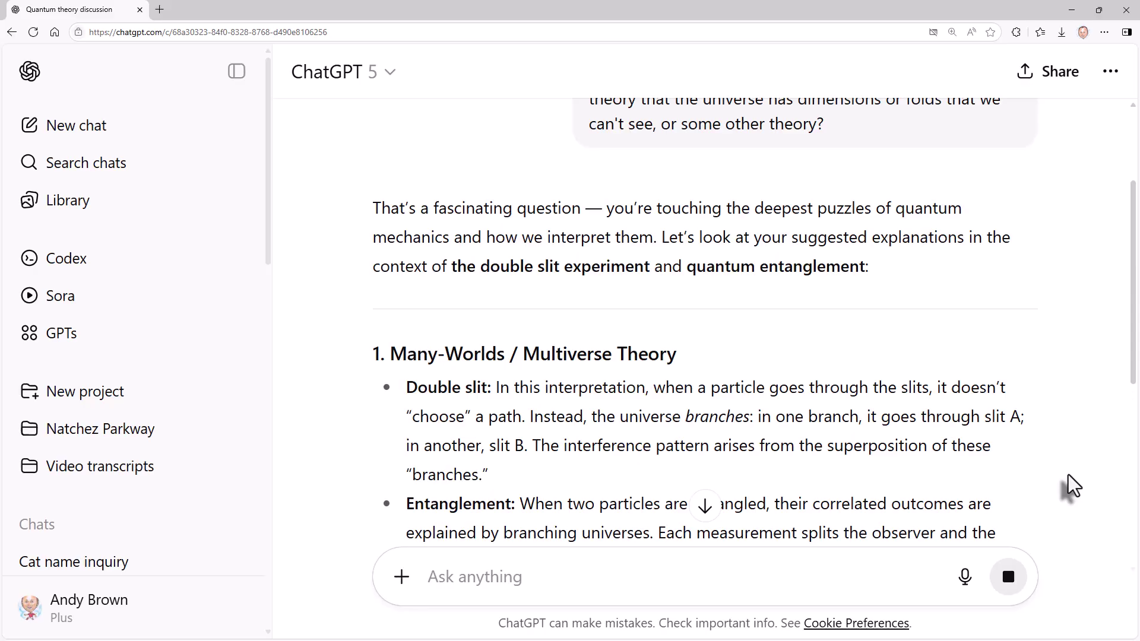
scroll(1071, 487, "down", 4)
scroll(1071, 487, "down", 5)
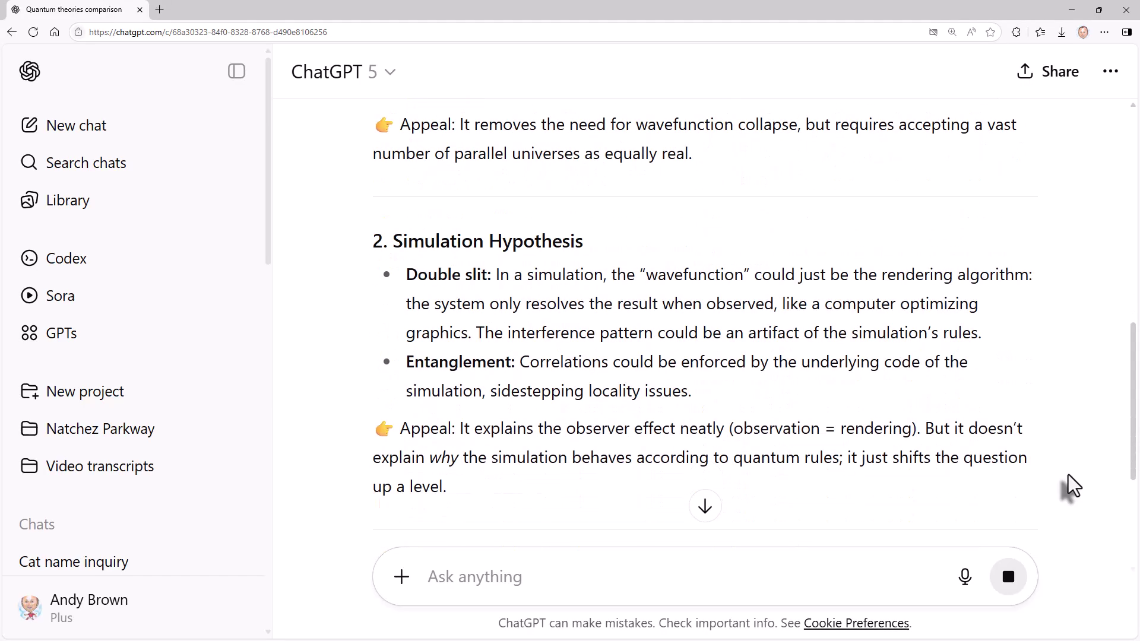
scroll(1072, 487, "down", 6)
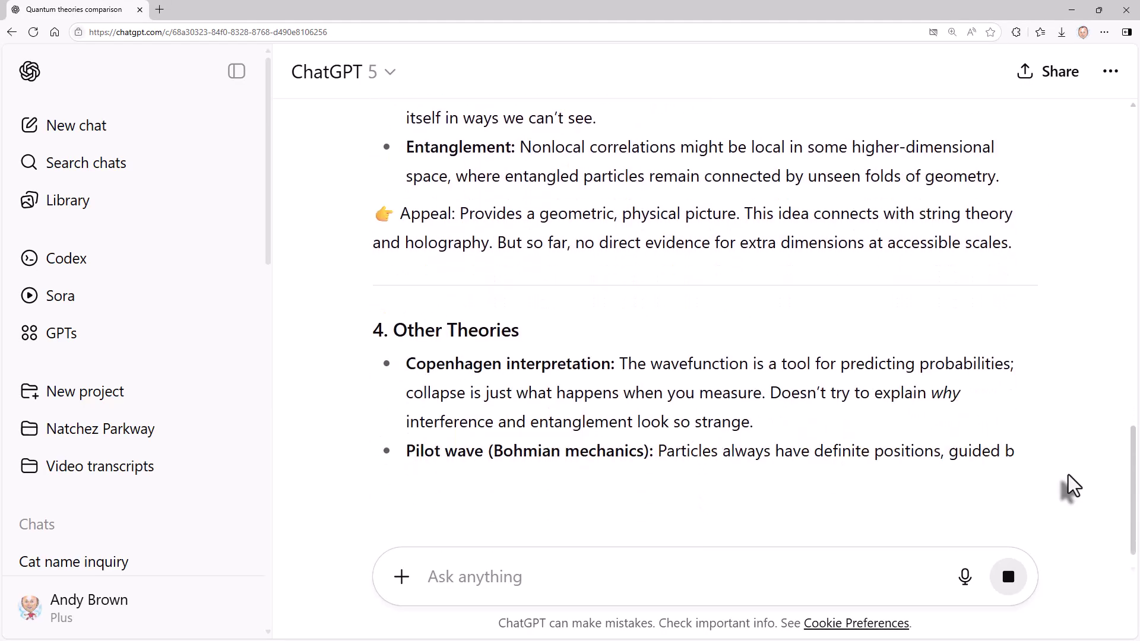
scroll(1072, 487, "down", 3)
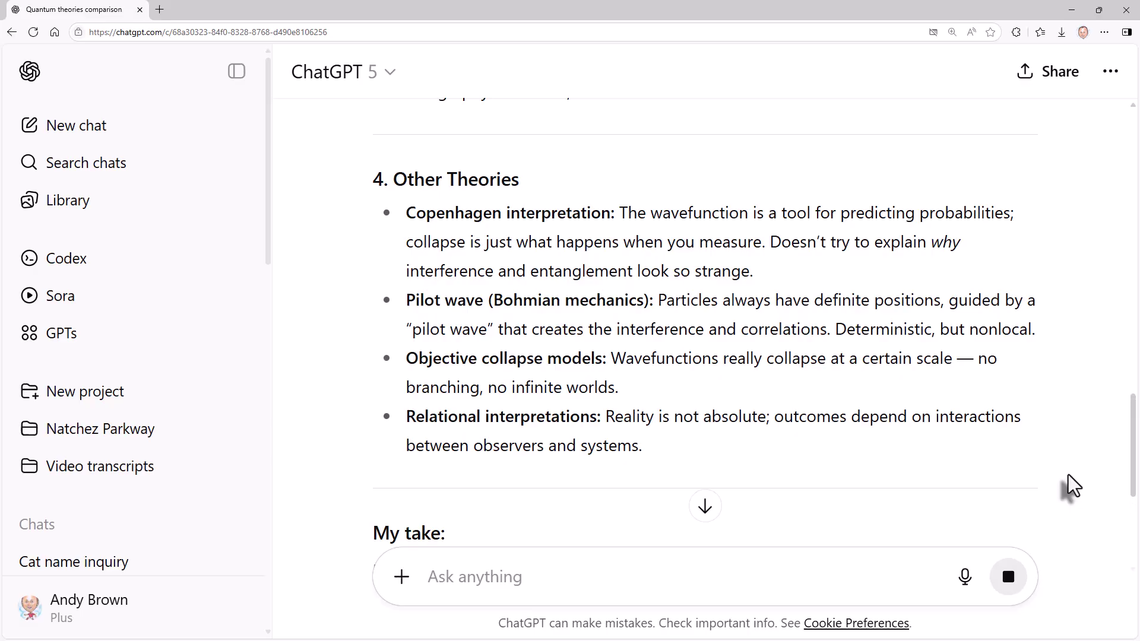
scroll(1072, 486, "down", 1)
scroll(1071, 487, "down", 1)
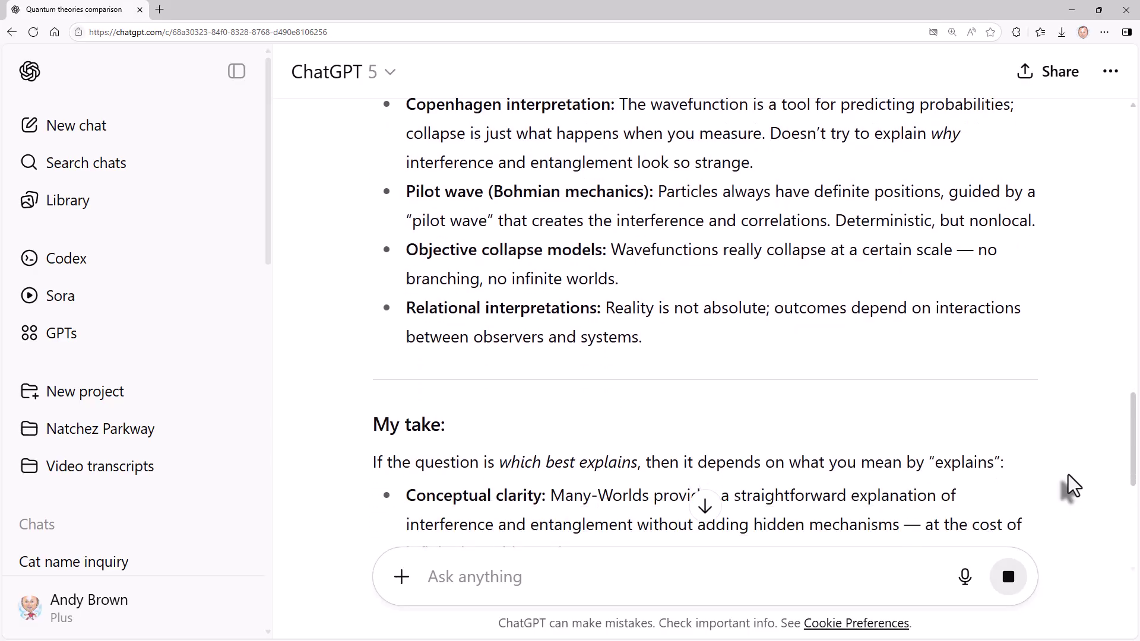
scroll(1065, 484, "down", 3)
scroll(1067, 475, "down", 5)
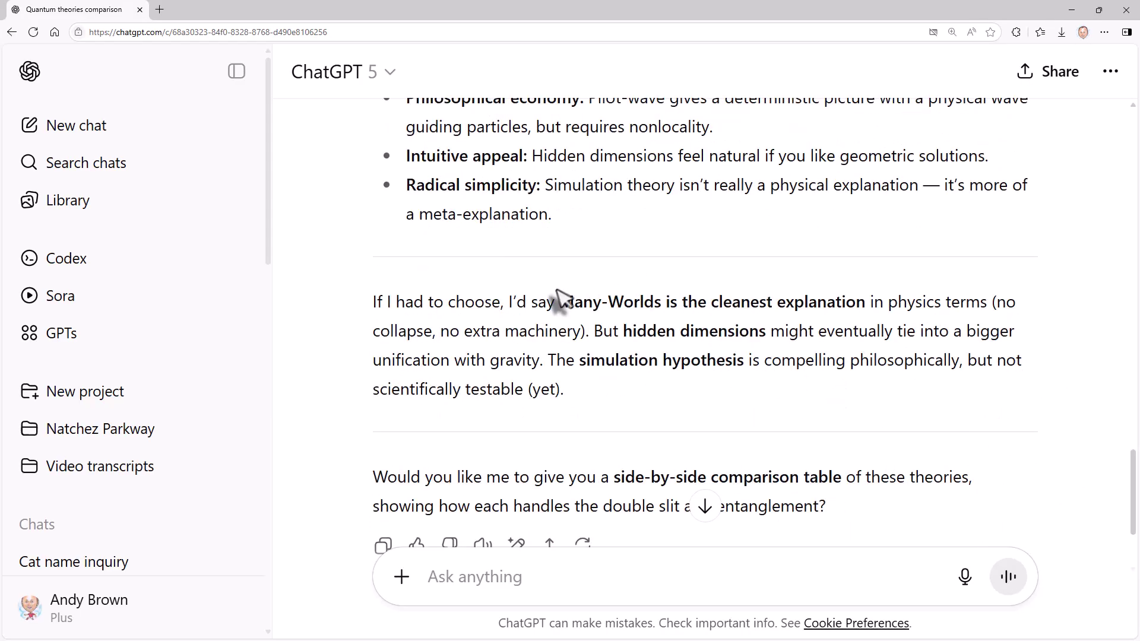
left_click_drag(560, 304, 864, 308)
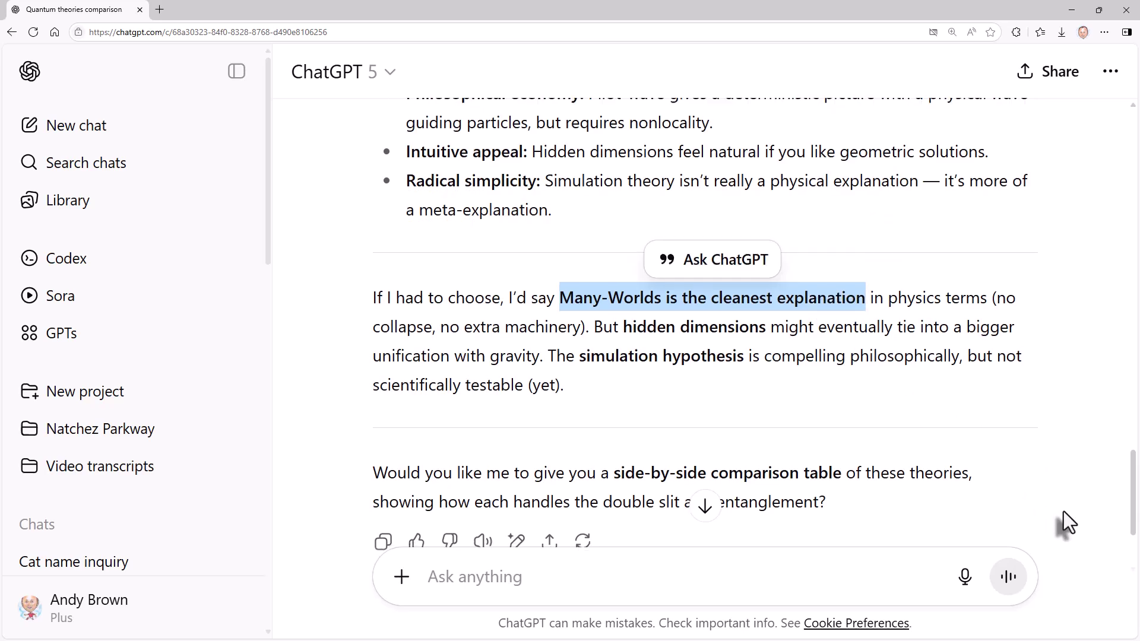
scroll(1063, 511, "down", 2)
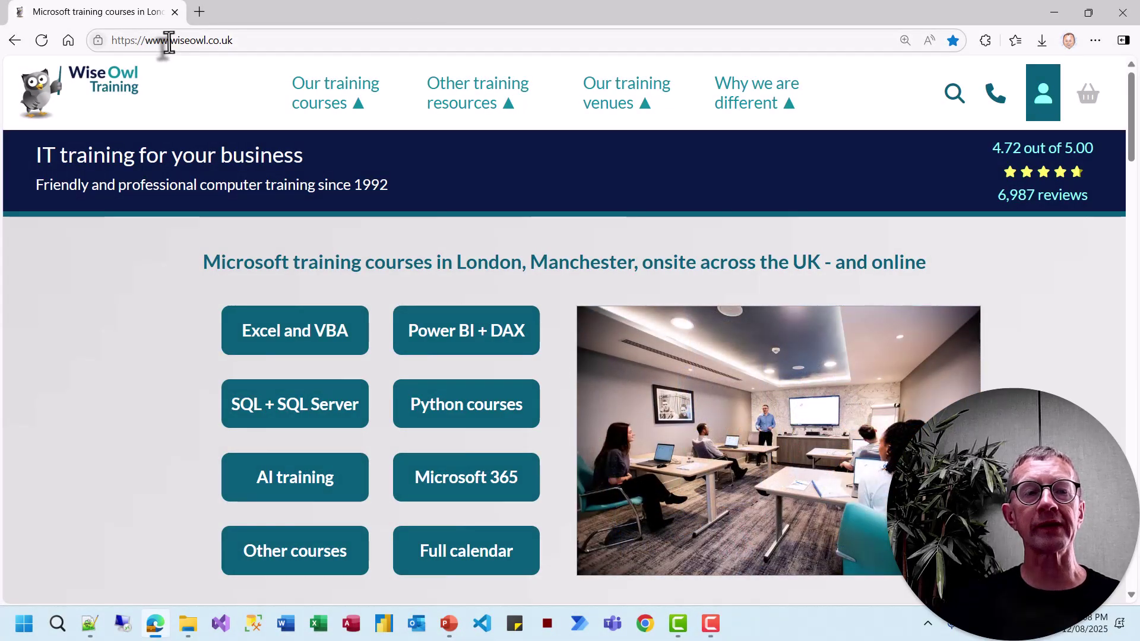
- On the Wise Owl Training website, highlight wiseowl.co.uk in the address and open the free exercises page
left_click_drag(168, 41, 267, 41)
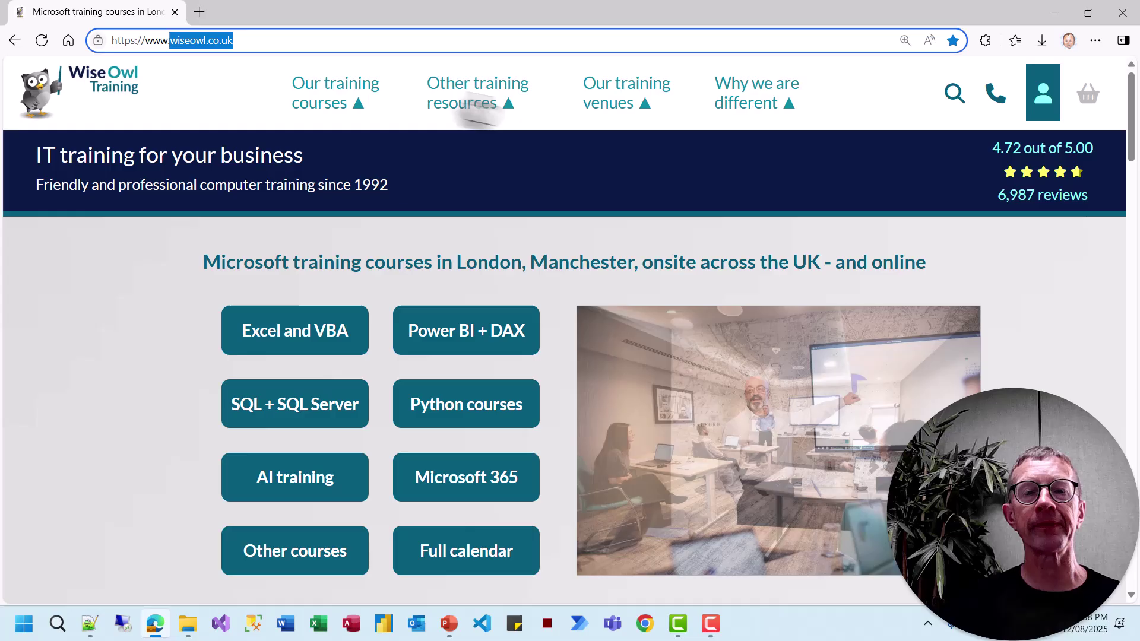
mouse_move(514, 111)
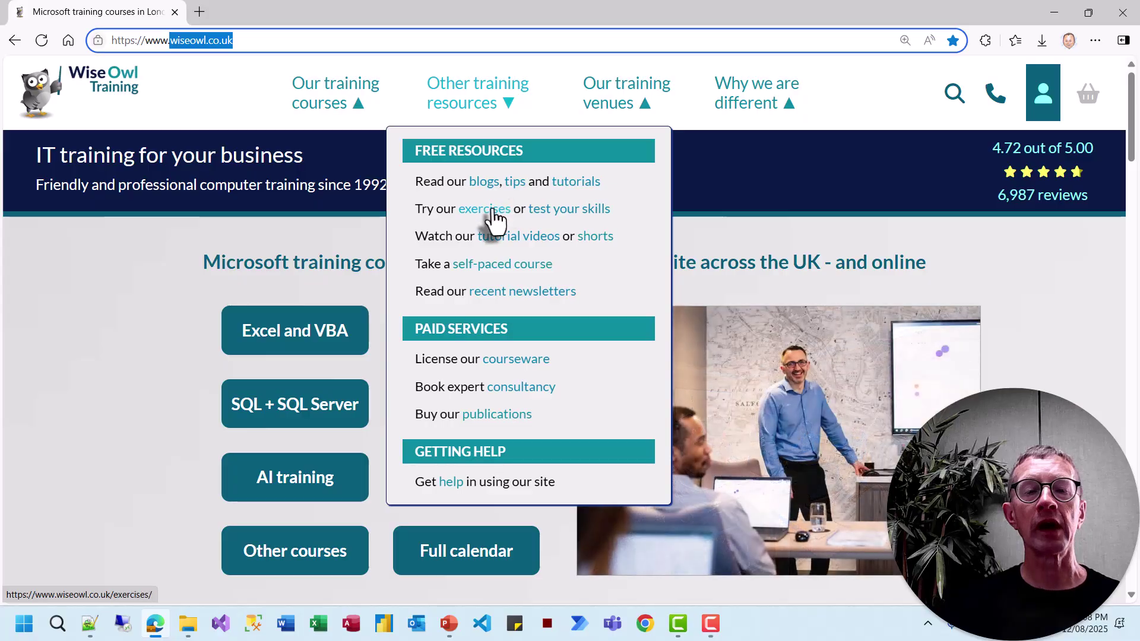
left_click(492, 211)
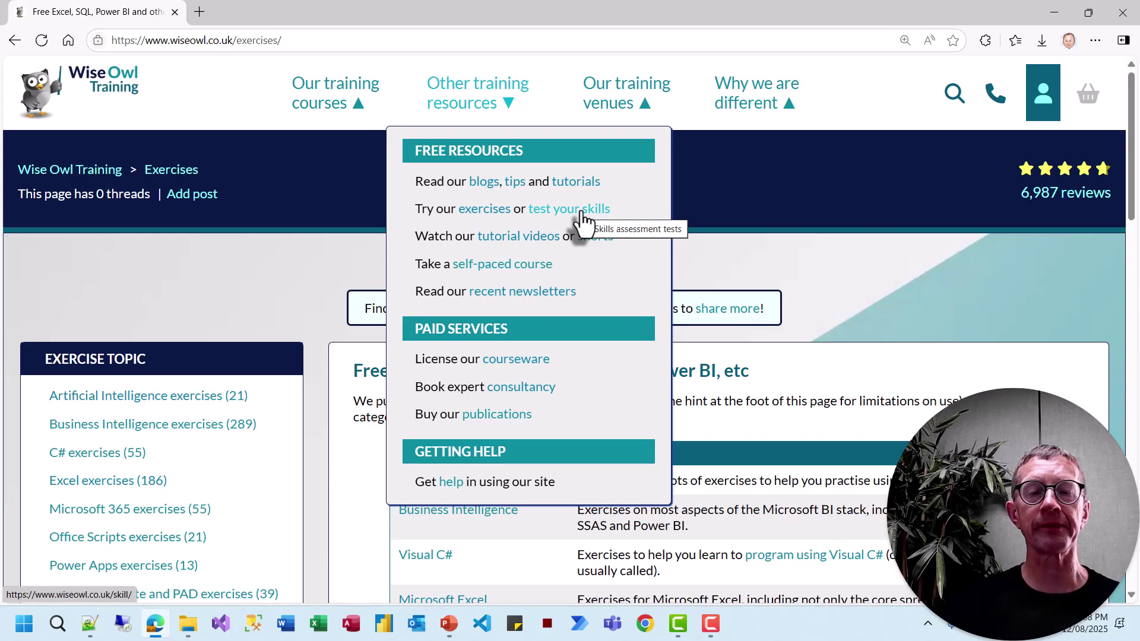
- Open the Wise Owl tutorial videos page and browse its video categories
left_click(511, 237)
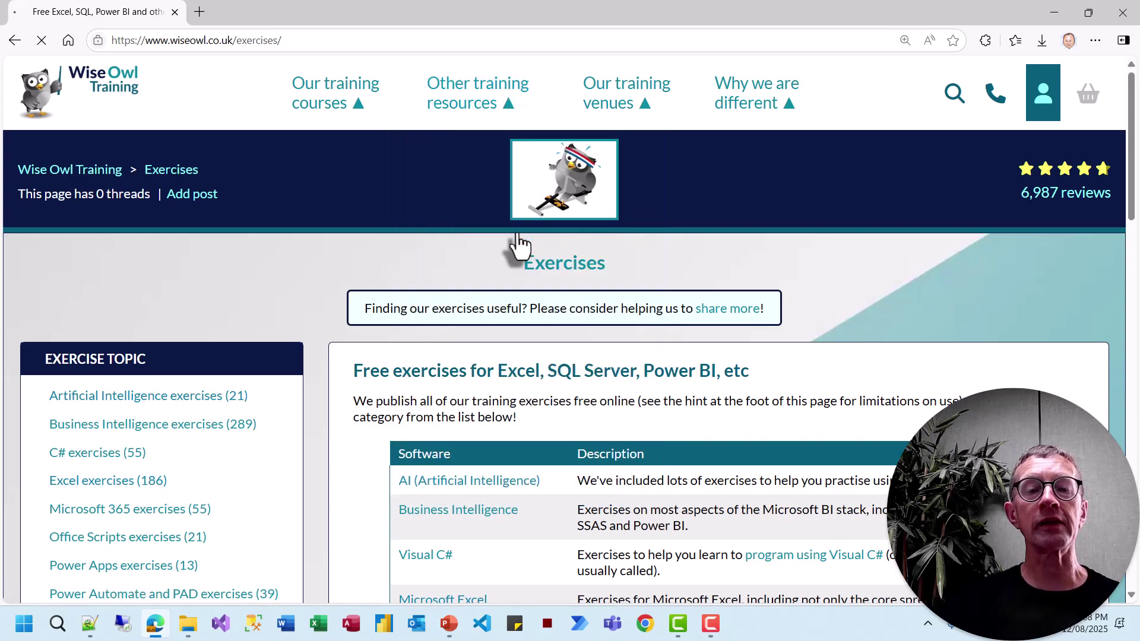
scroll(293, 293, "down", 10)
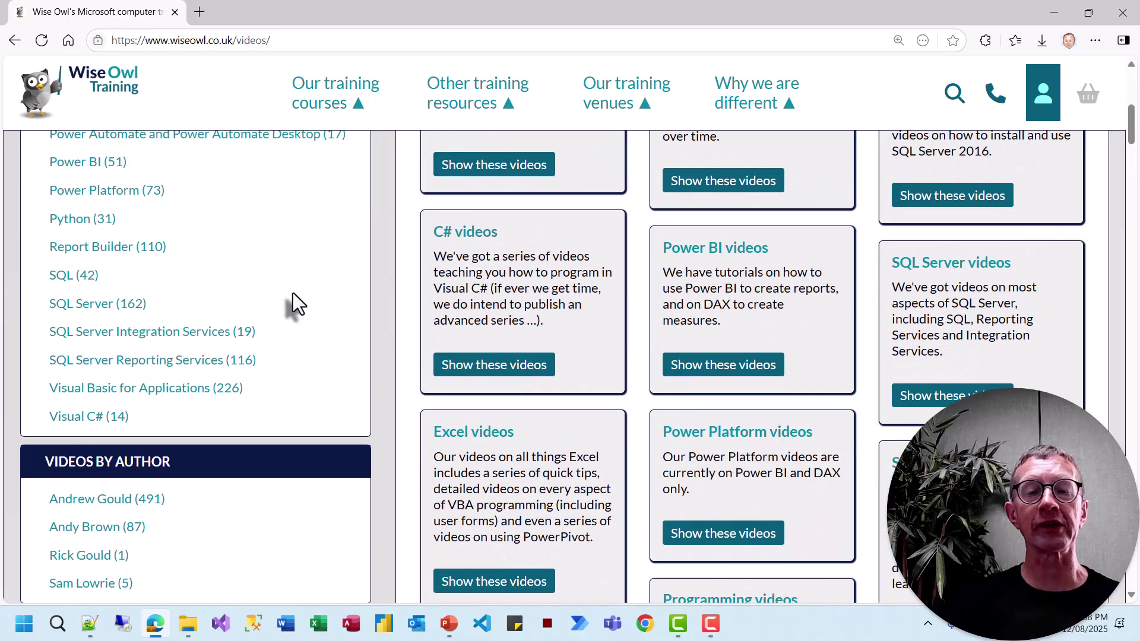
scroll(293, 293, "up", 8)
scroll(293, 294, "down", 2)
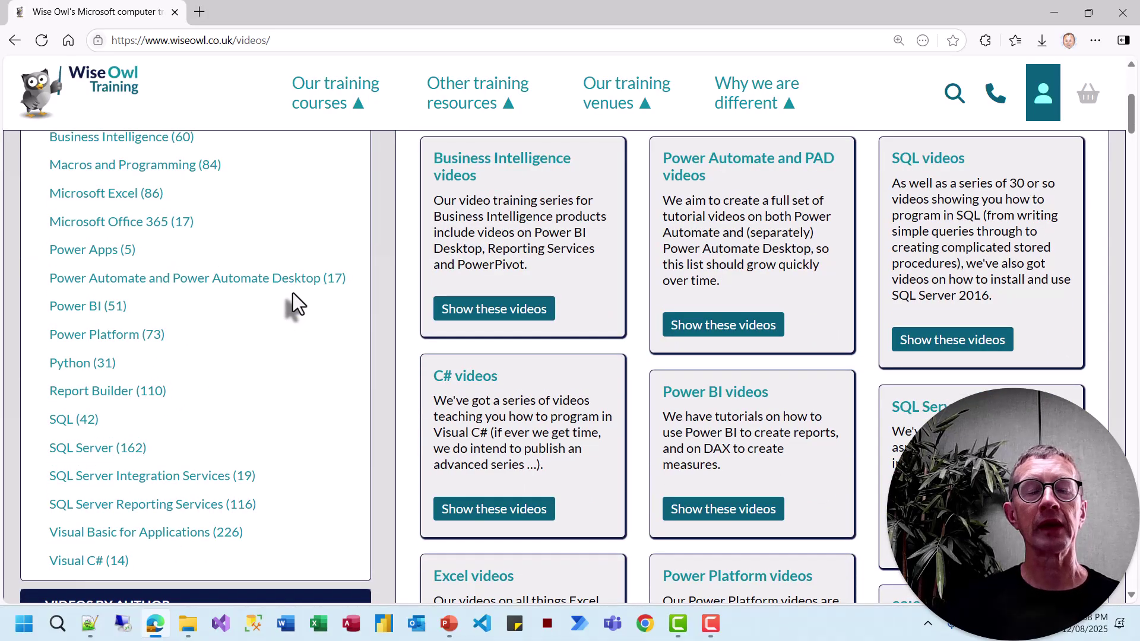
scroll(293, 293, "up", 5)
- Look through the list of Wise Owl training courses, from Excel and Power Platform to programming and AI
mouse_move(345, 69)
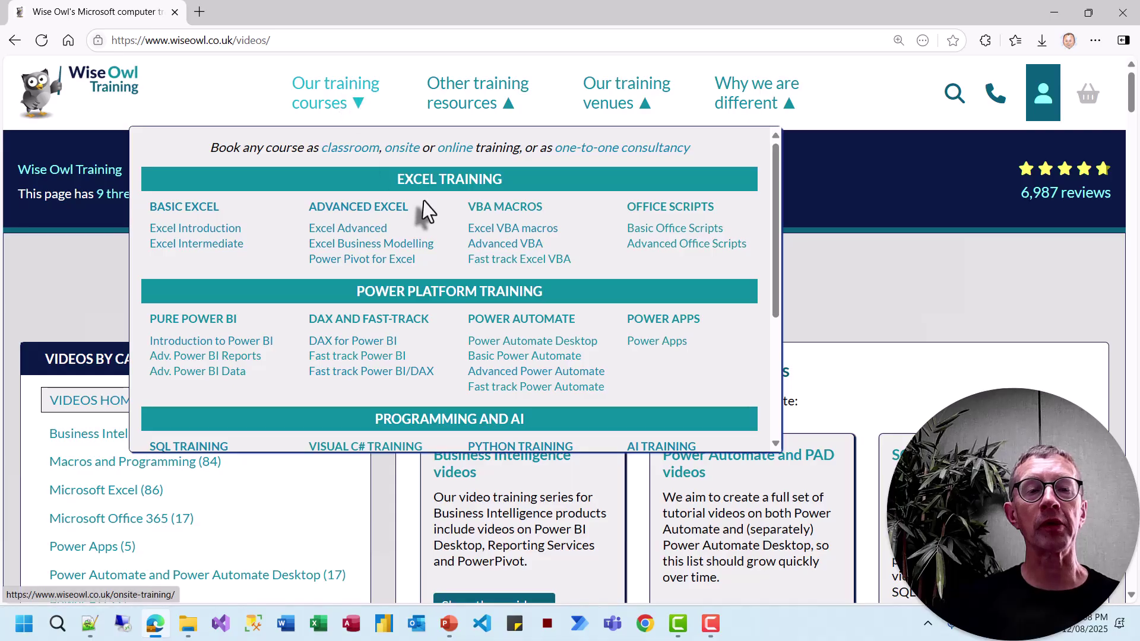
scroll(425, 236, "down", 3)
scroll(425, 236, "up", 3)
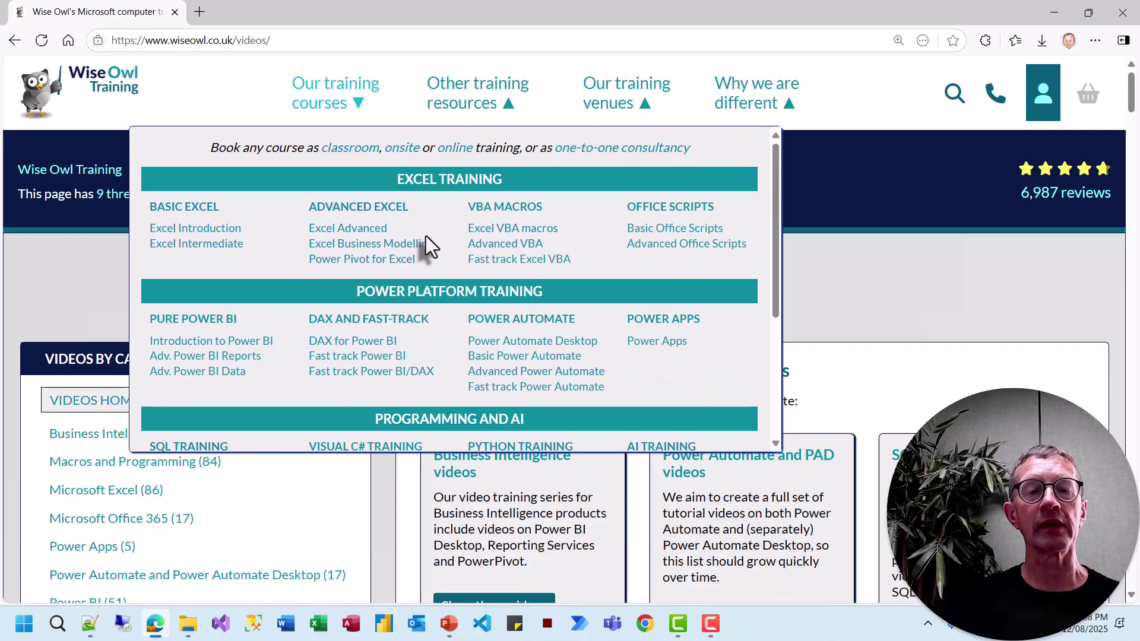